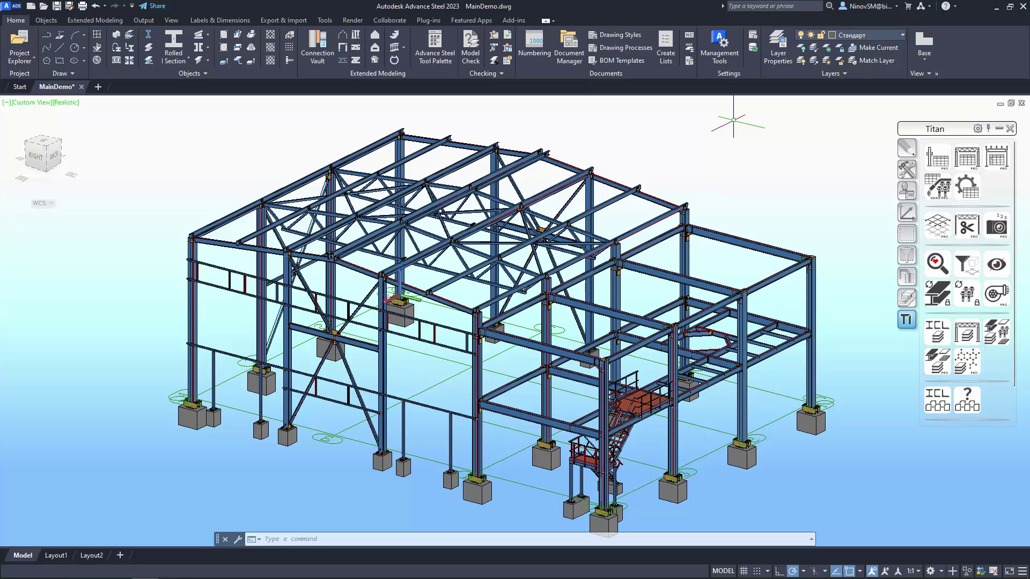
scroll(493, 362, up, 5)
scroll(492, 363, up, 3)
scroll(493, 362, up, 3)
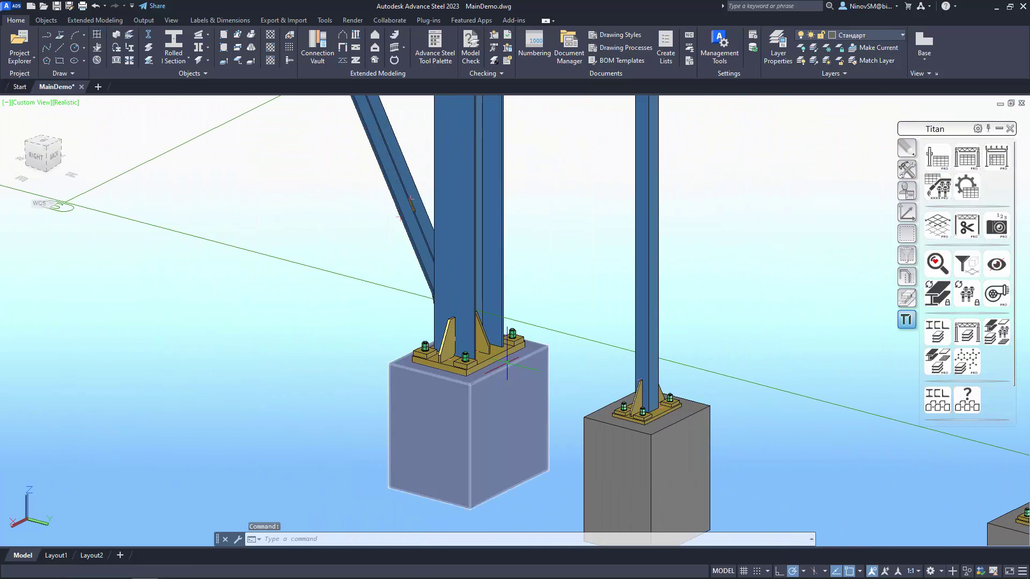
scroll(492, 362, up, 3)
double_click(493, 363)
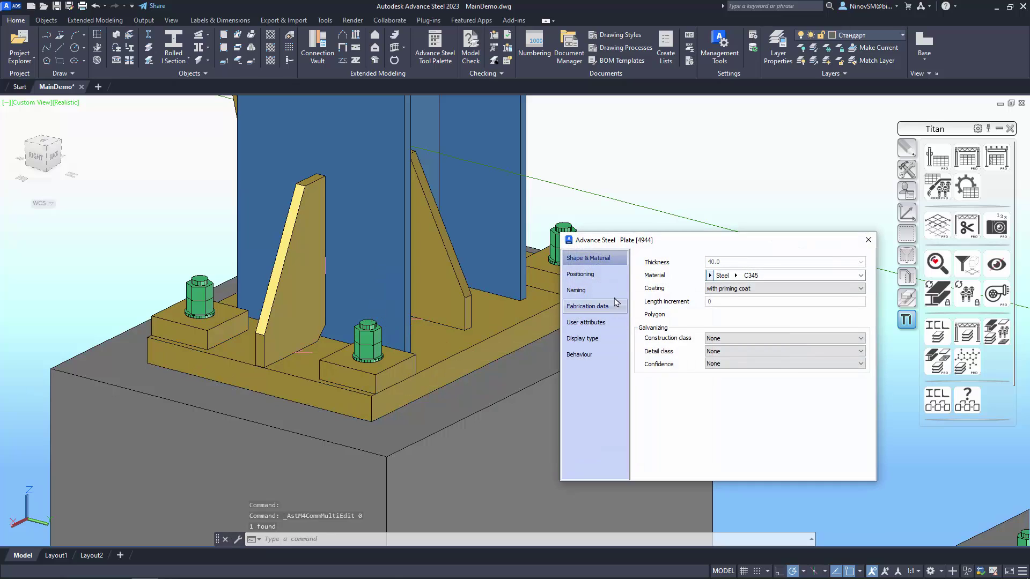
click(601, 290)
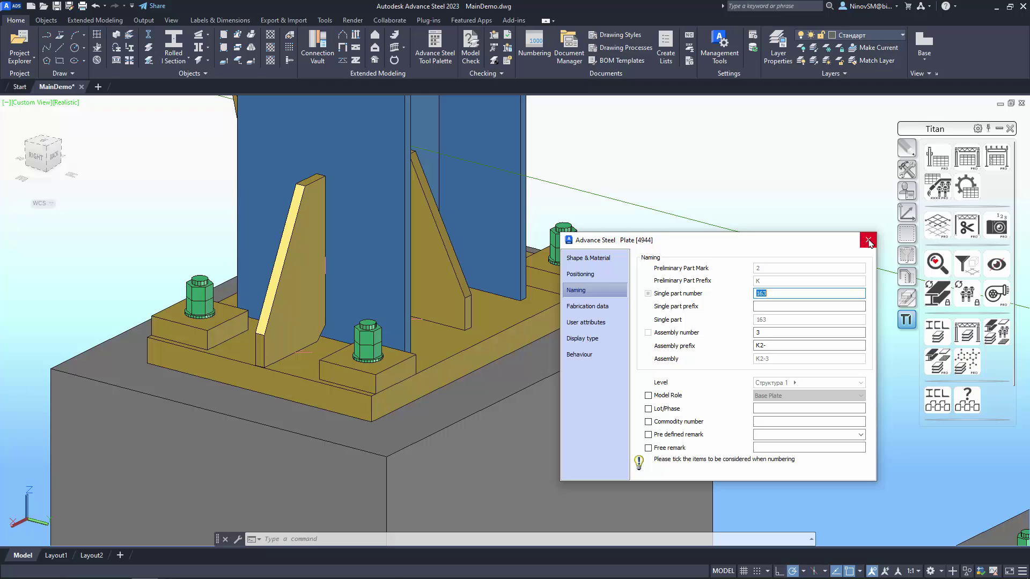
Close the plate properties, launch Dynamo for Advance Steel, and open the recent SetRole graph
click(869, 241)
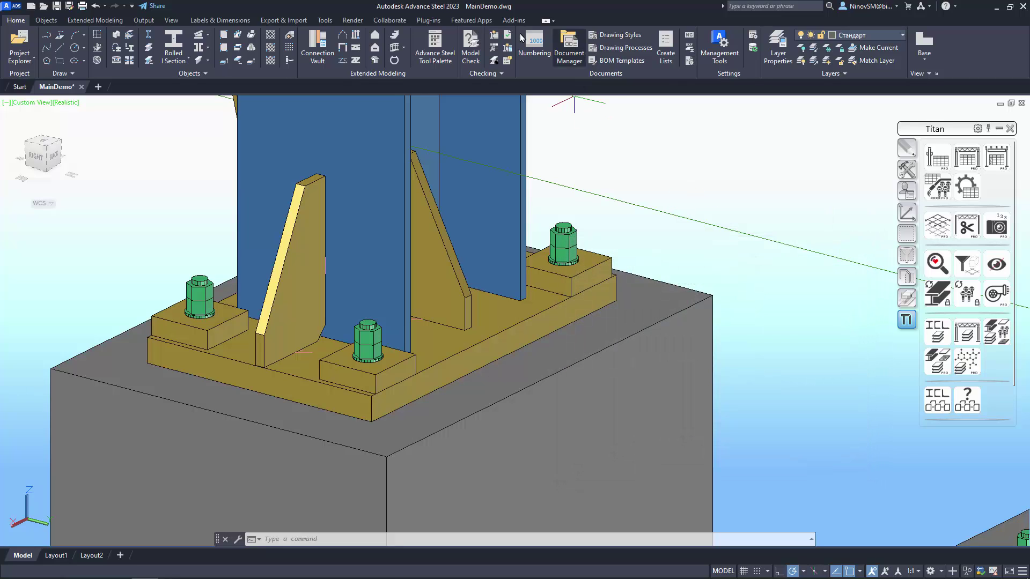
click(513, 19)
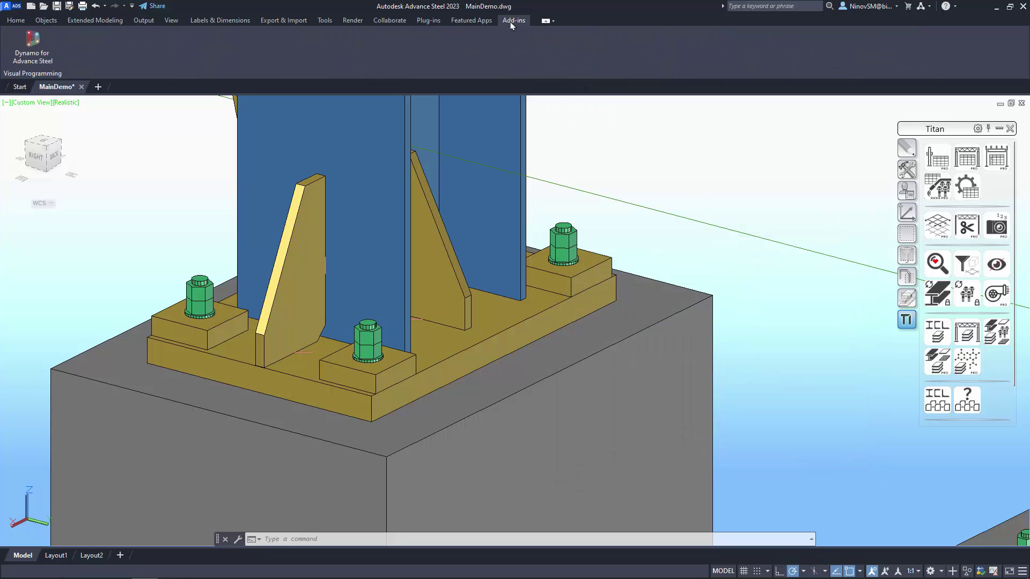
click(32, 52)
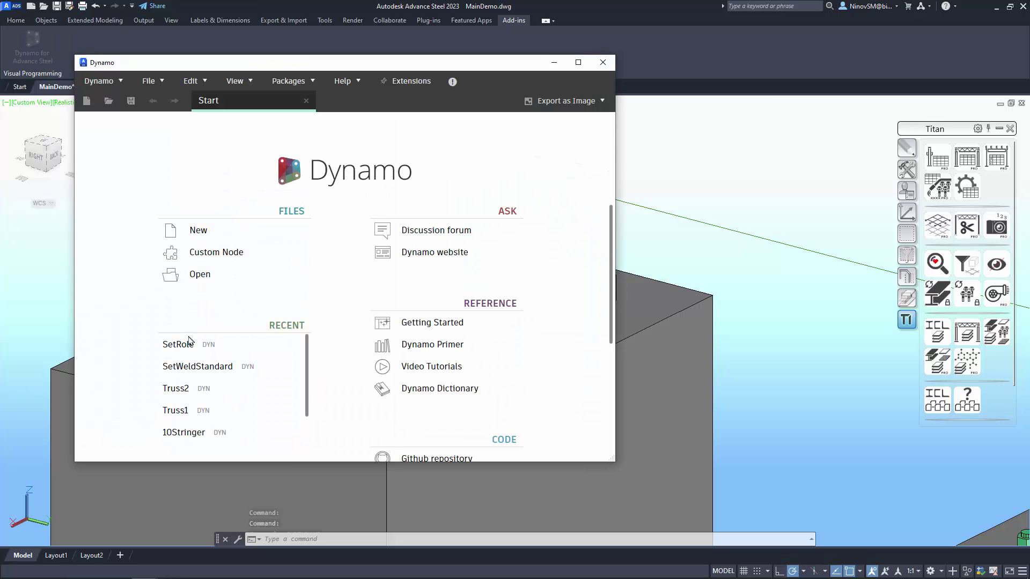
click(177, 345)
Reposition the Code Block and SelectAdvanceSteelObjects nodes, then choose Change to pick new objects
double_click(345, 62)
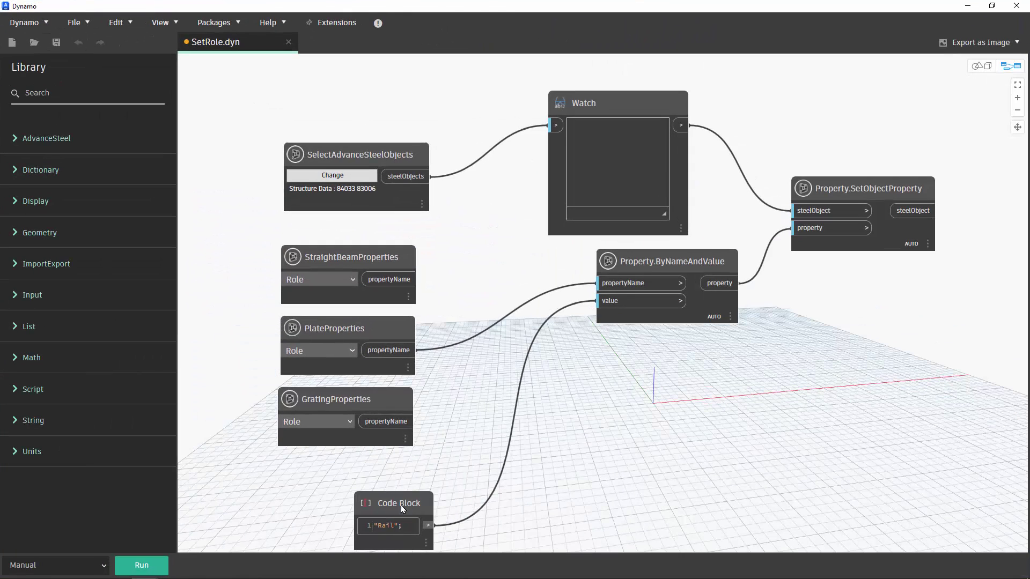
drag(404, 505, 376, 475)
drag(353, 167, 345, 163)
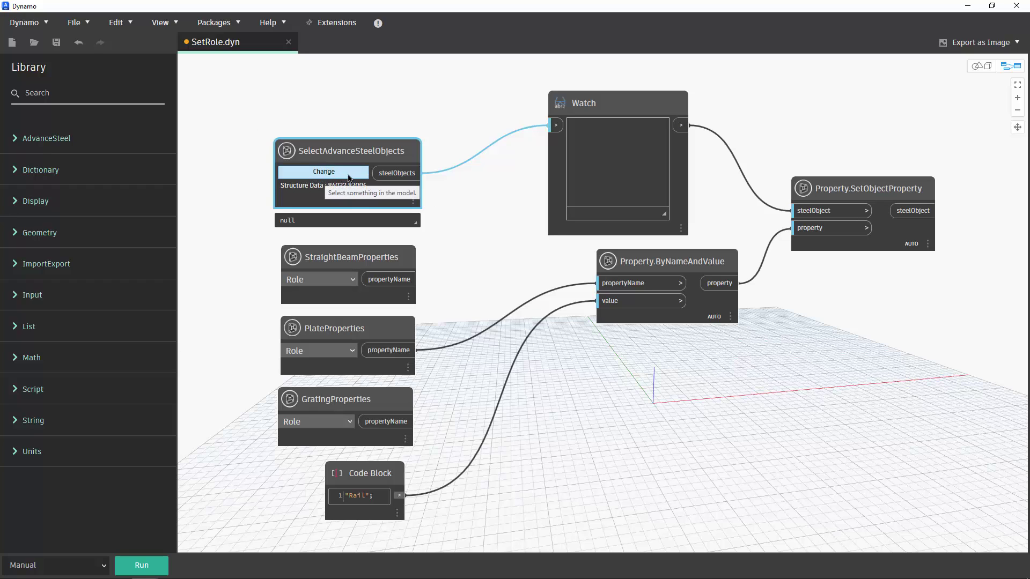
click(347, 177)
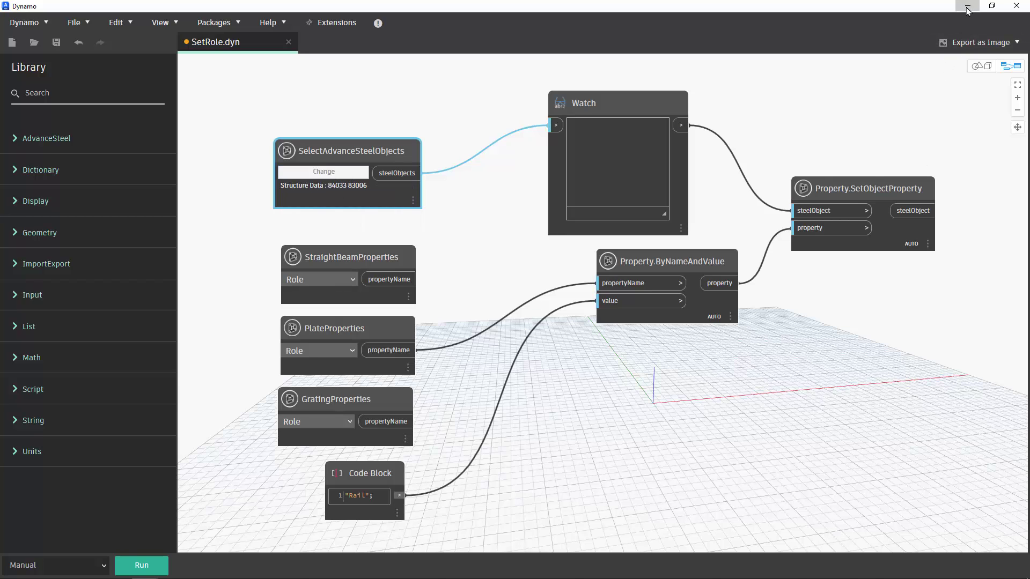
Select two column base plates in the model as script input and return to Dynamo
click(967, 9)
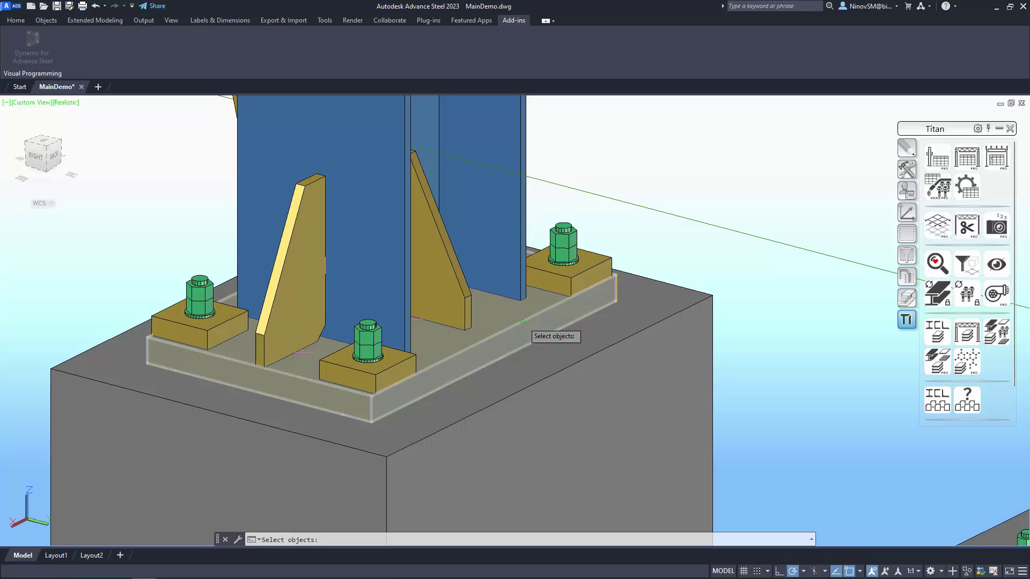
click(534, 338)
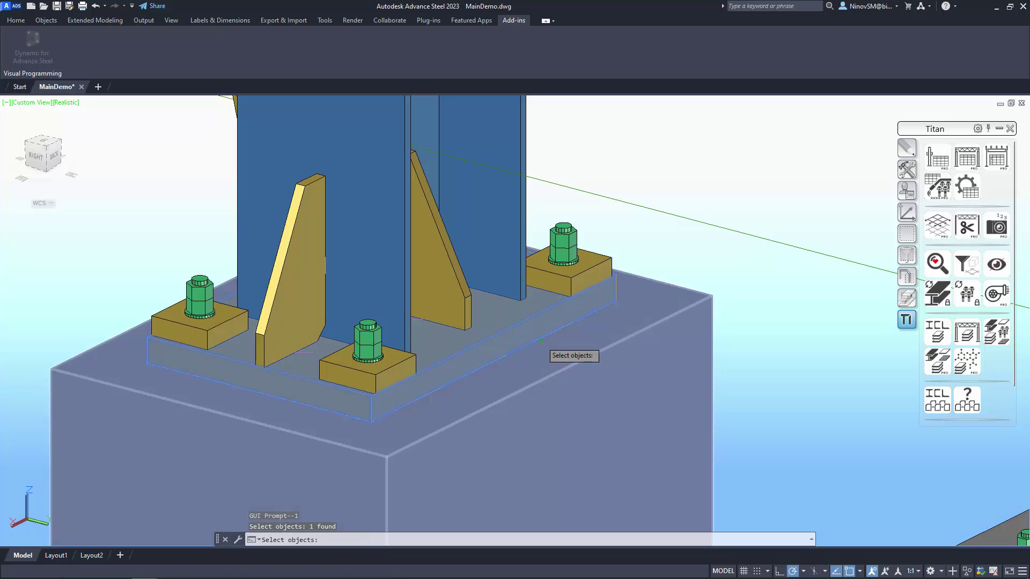
scroll(540, 341, down, 5)
scroll(515, 373, down, 3)
scroll(94, 263, up, 8)
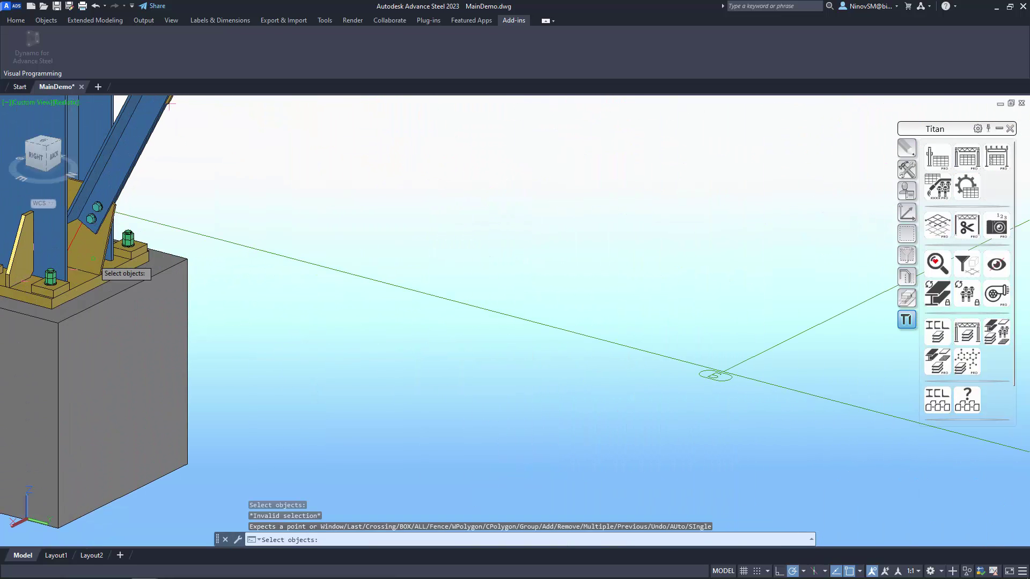
click(122, 272)
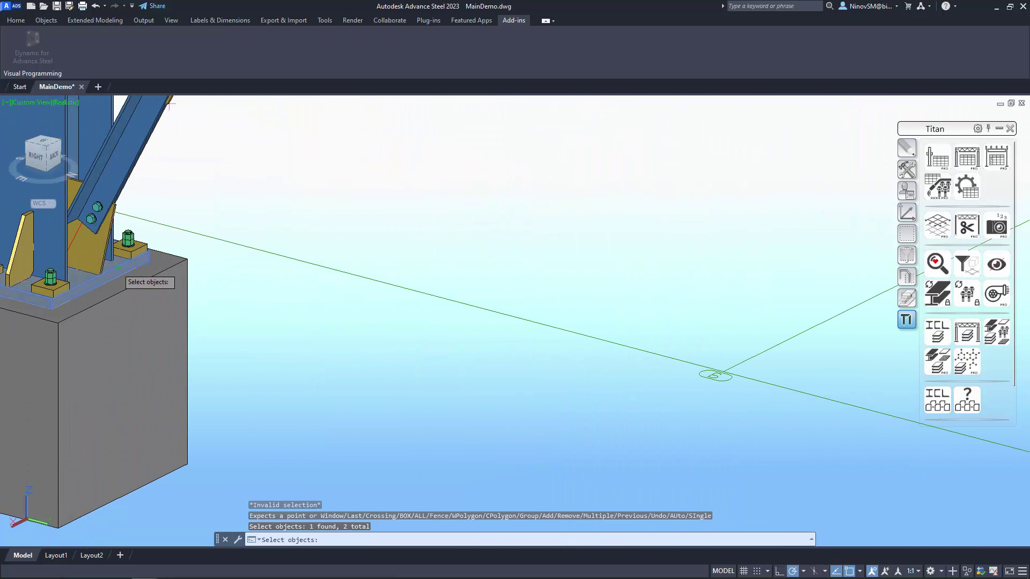
scroll(233, 275, down, 2)
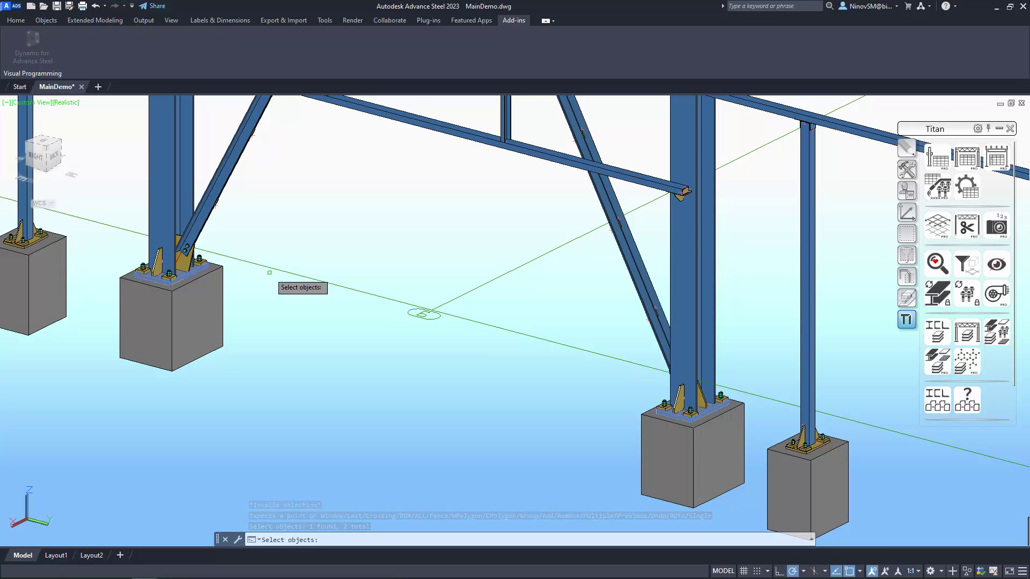
key(Return)
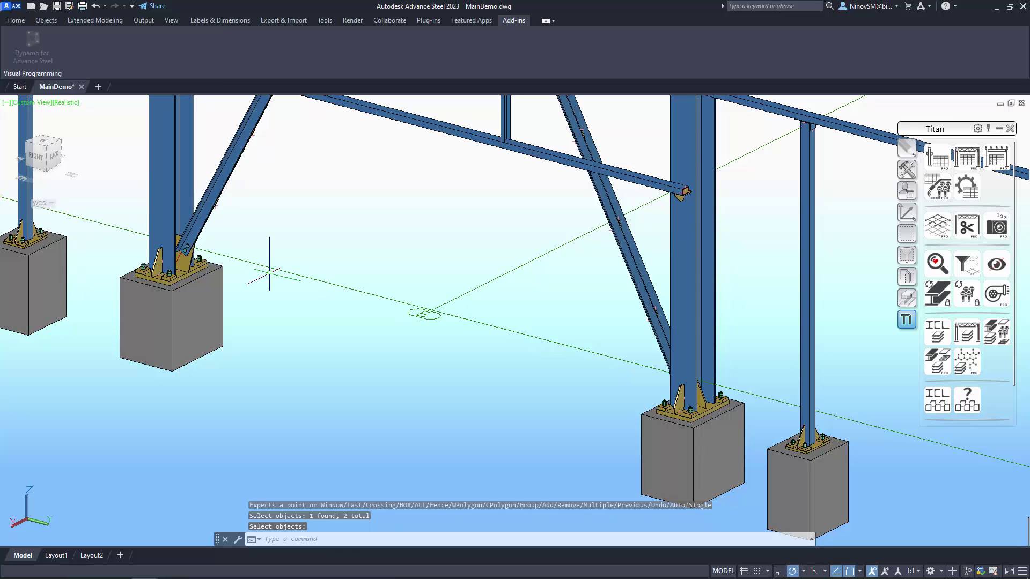
click(212, 518)
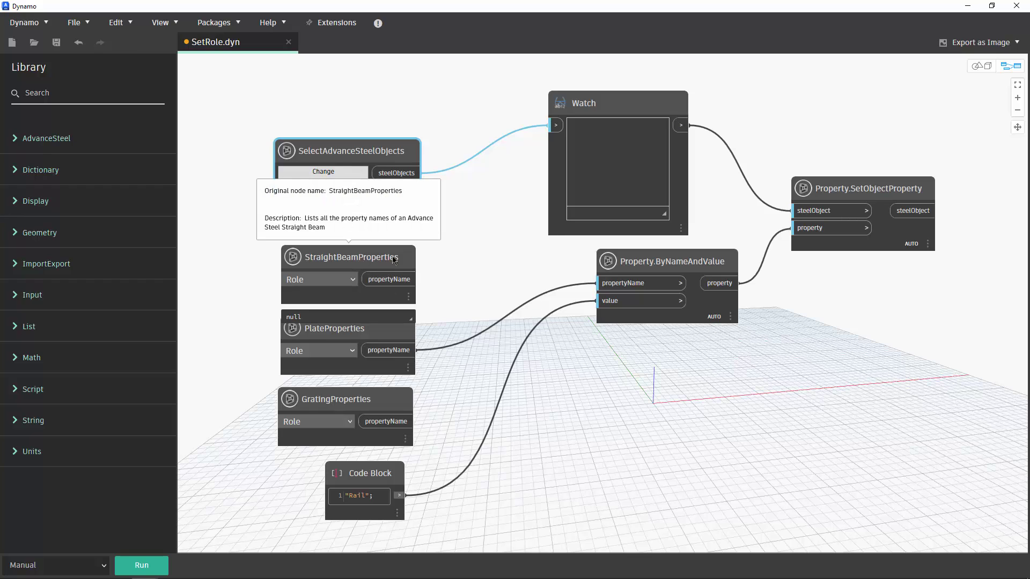
Wire the beam, then grating, then plate property names into Property.ByNameAndValue
click(402, 279)
click(644, 283)
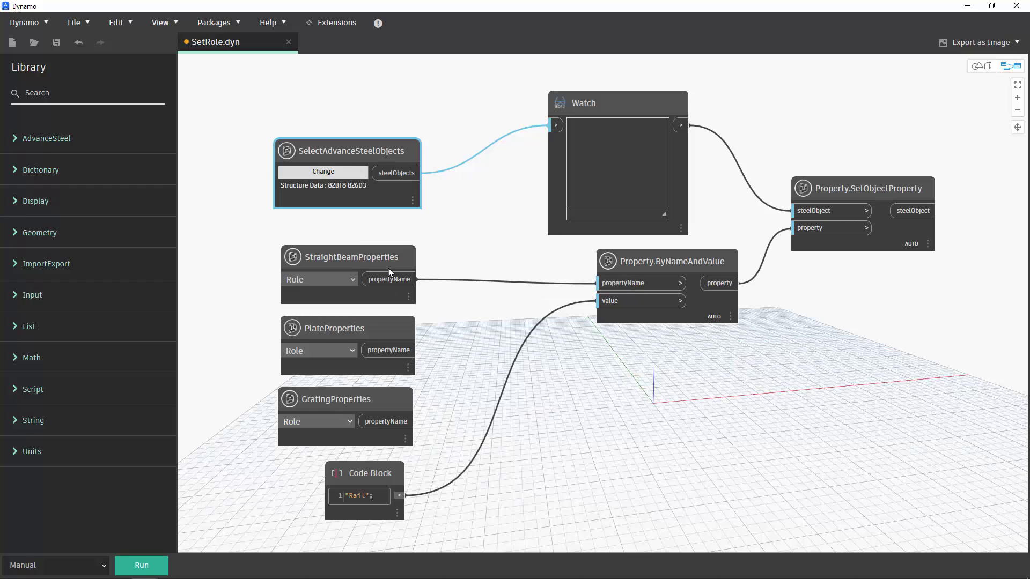
mouse_move(387, 422)
click(398, 422)
click(605, 284)
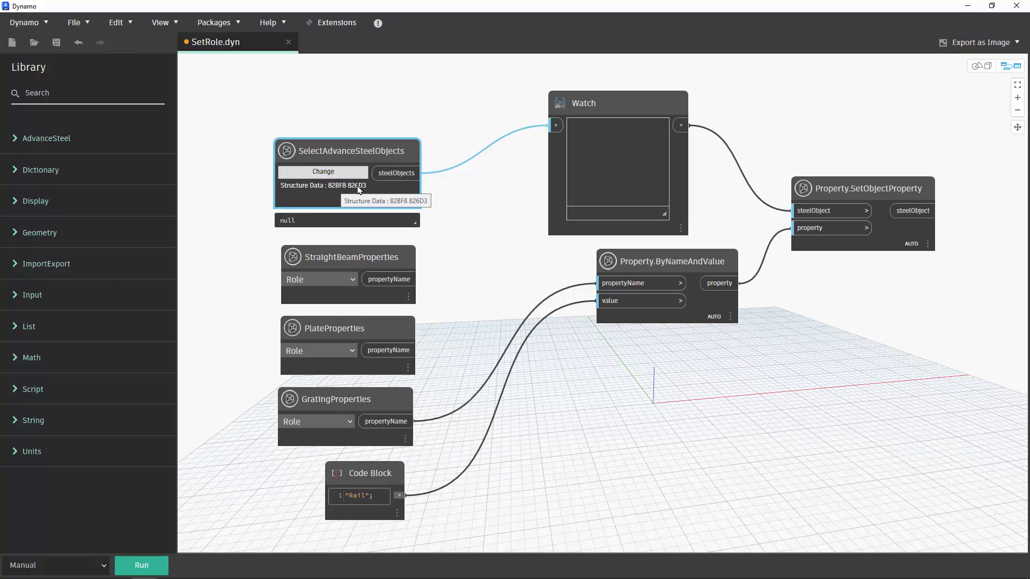
click(389, 350)
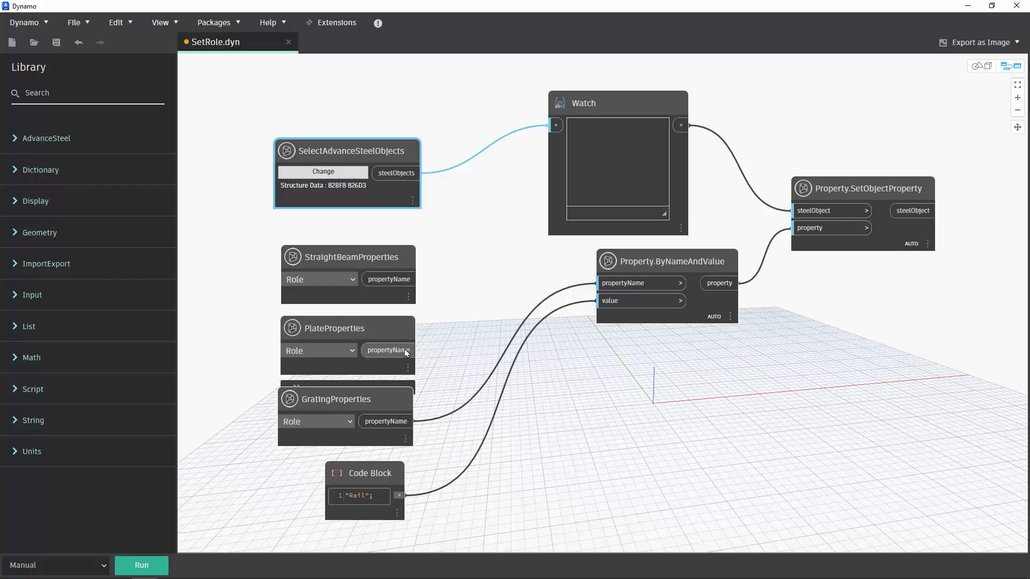
click(606, 283)
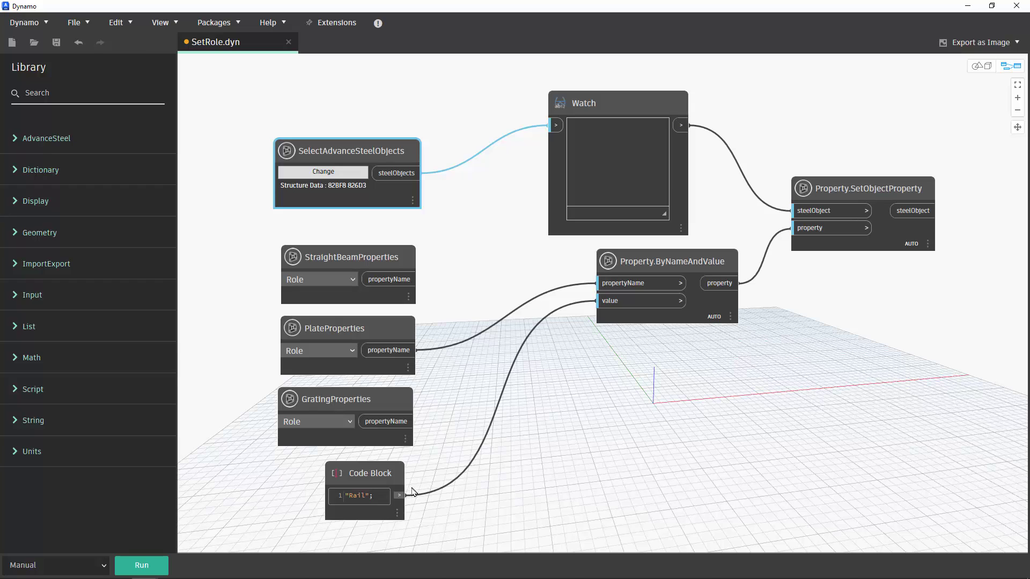
click(142, 565)
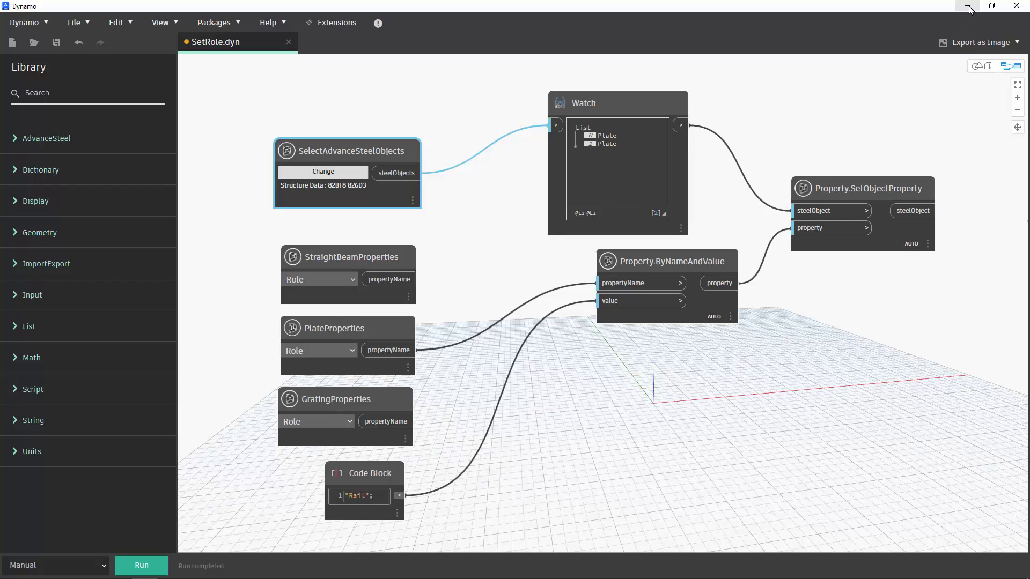
click(969, 8)
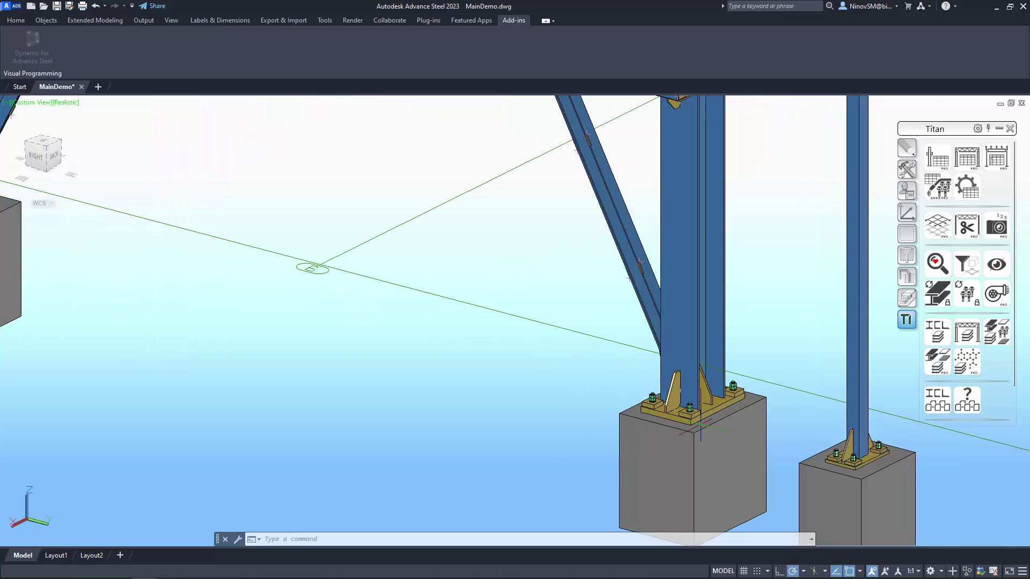
scroll(703, 430, up, 5)
scroll(633, 421, down, 1)
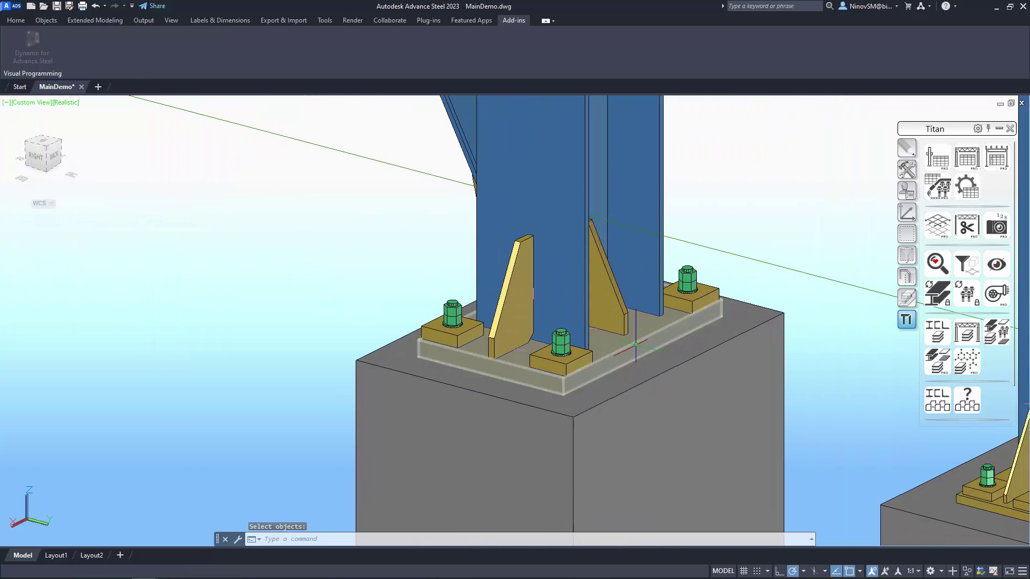
double_click(635, 344)
click(576, 290)
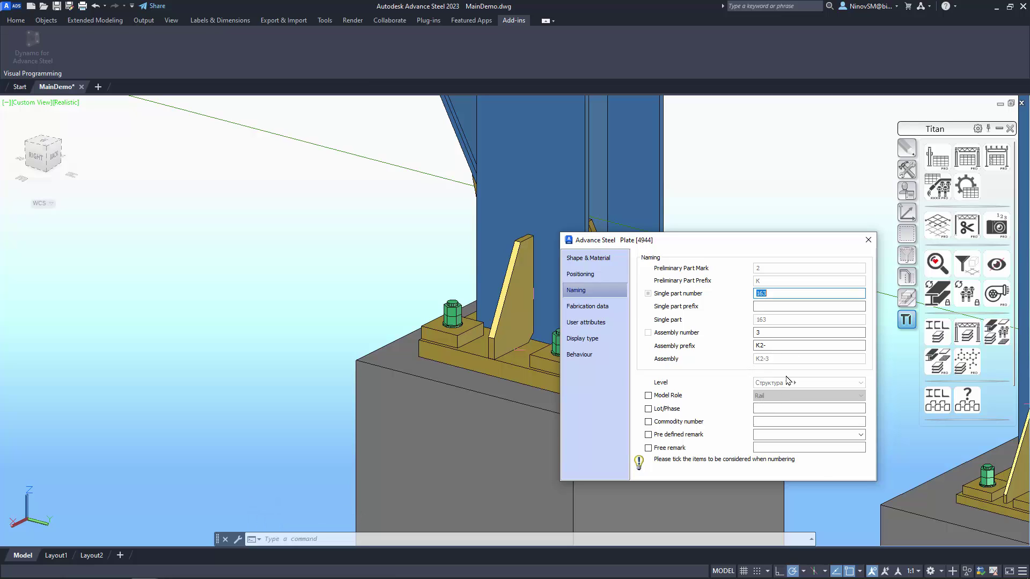
click(868, 240)
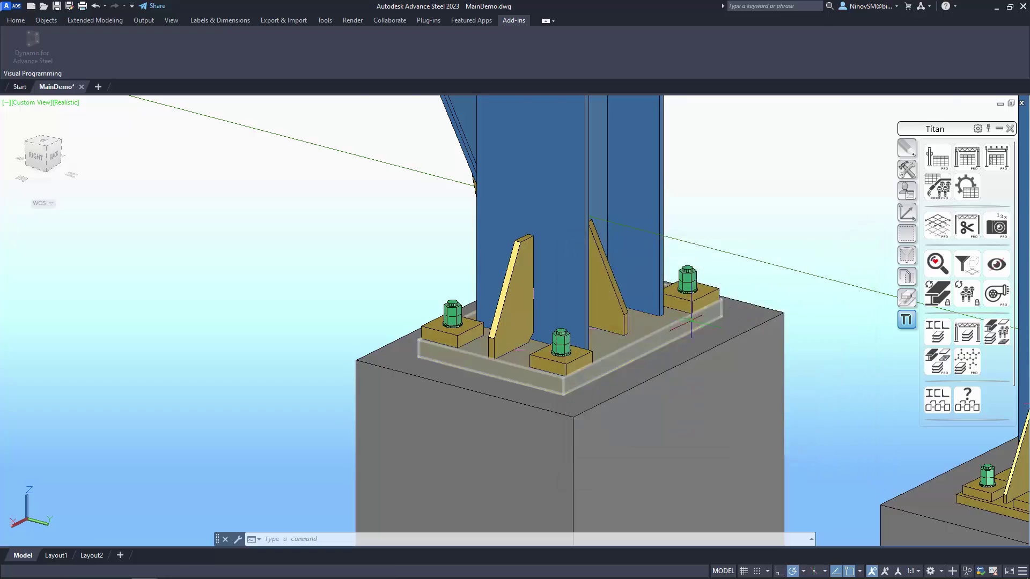
scroll(555, 282, down, 5)
scroll(556, 282, down, 2)
scroll(644, 281, up, 2)
scroll(644, 281, up, 2)
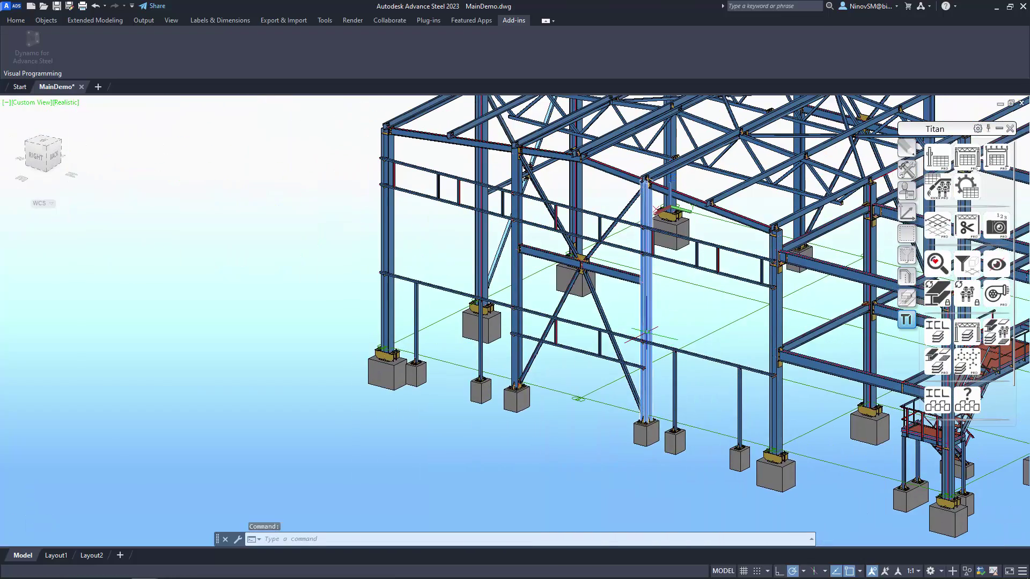
Orbit to the joint, confirm the angle cleat's Model Role reads Angle Cleat, and launch Management Tools
shift+middle_drag(738, 298, 596, 332)
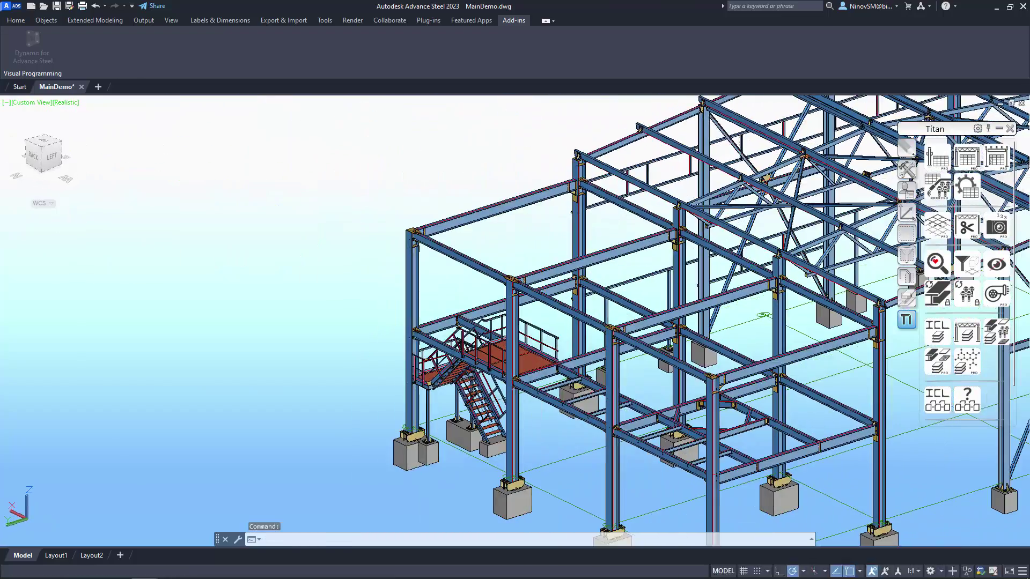
scroll(612, 213, up, 5)
scroll(603, 293, up, 4)
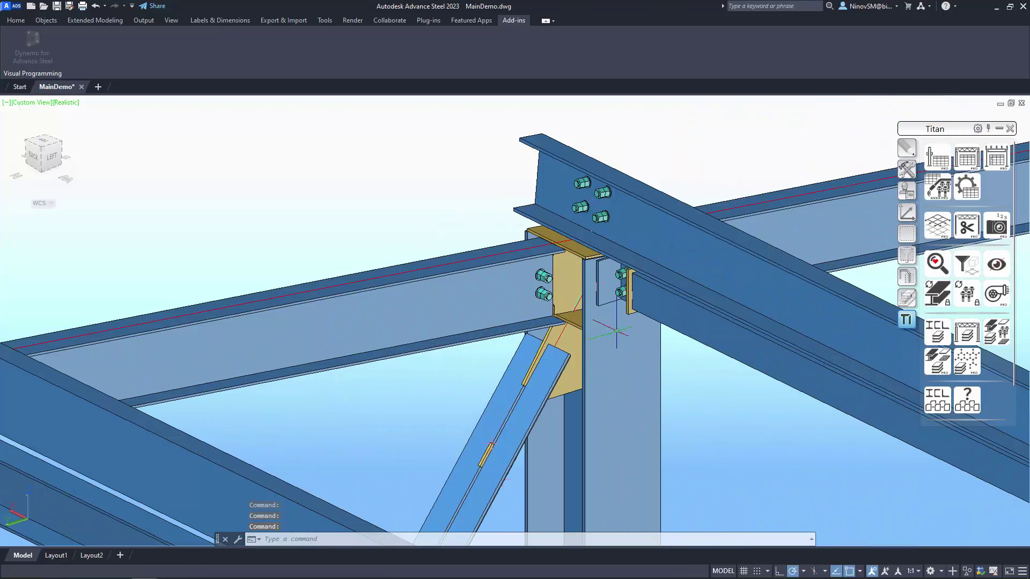
scroll(597, 286, up, 3)
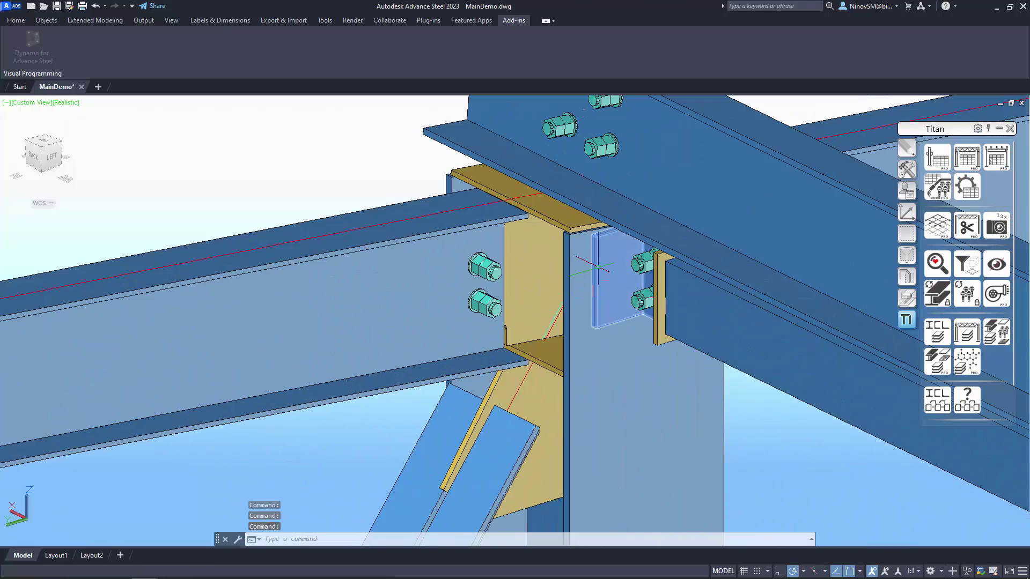
double_click(596, 267)
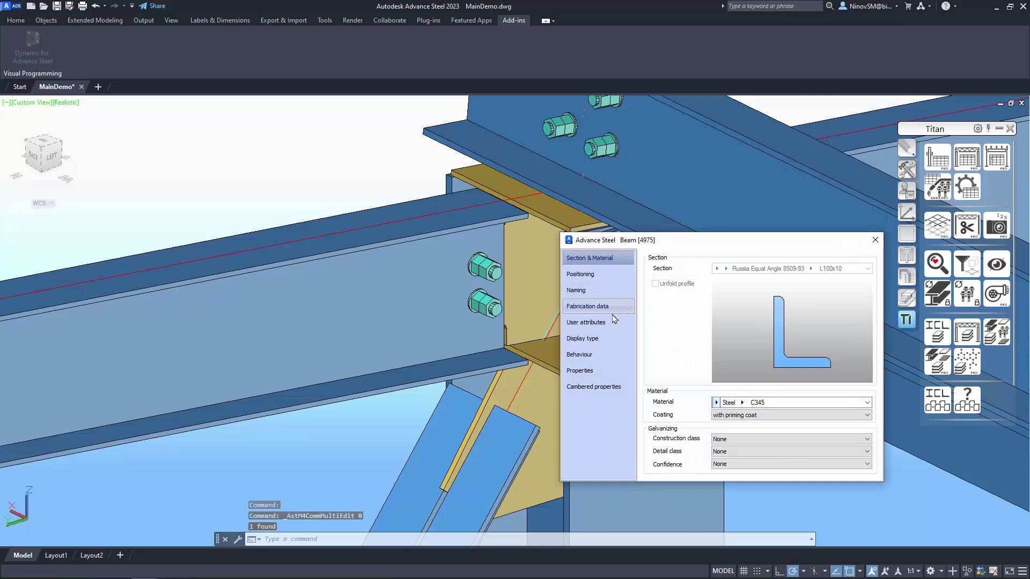
click(597, 291)
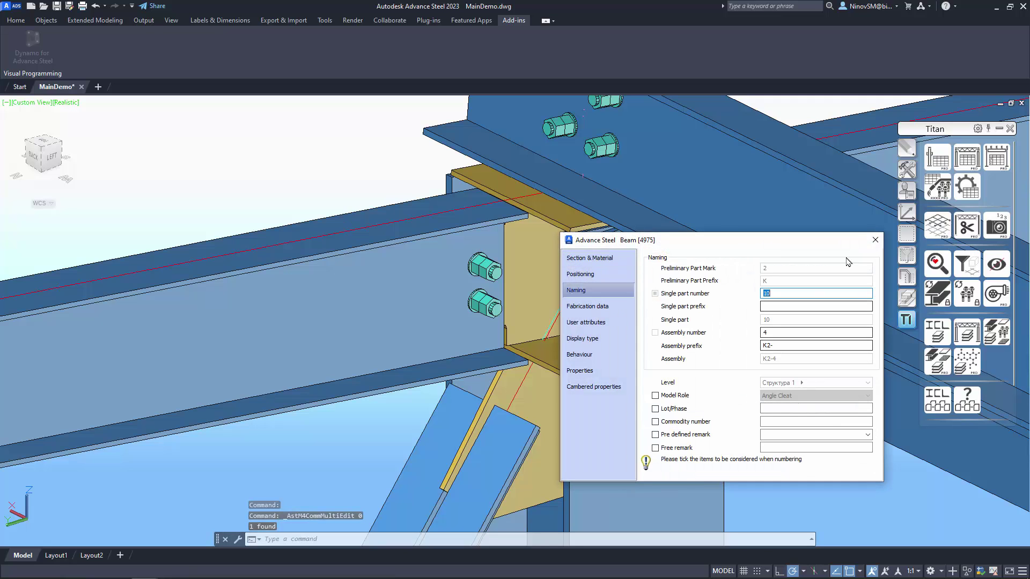
click(874, 240)
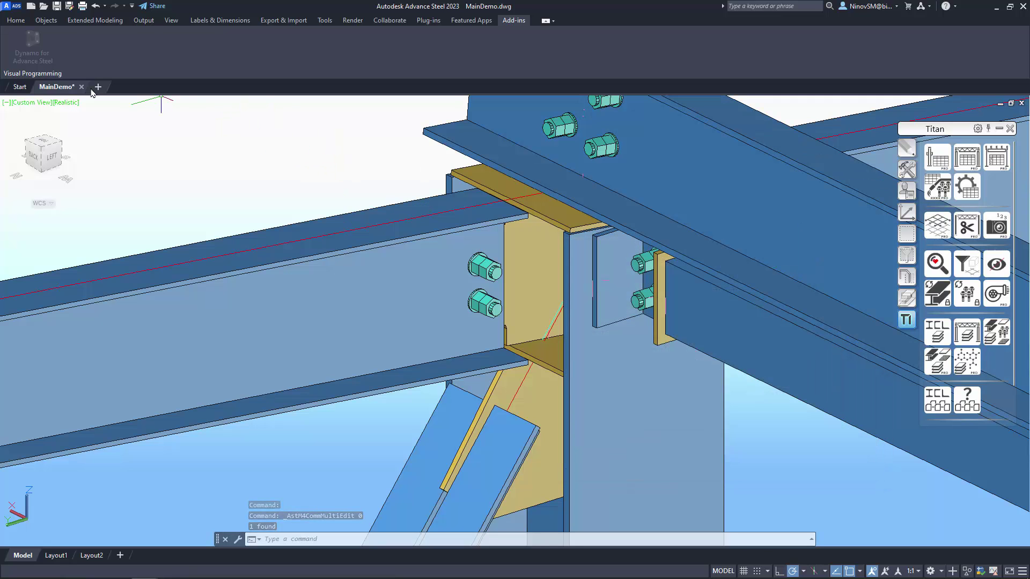
click(23, 24)
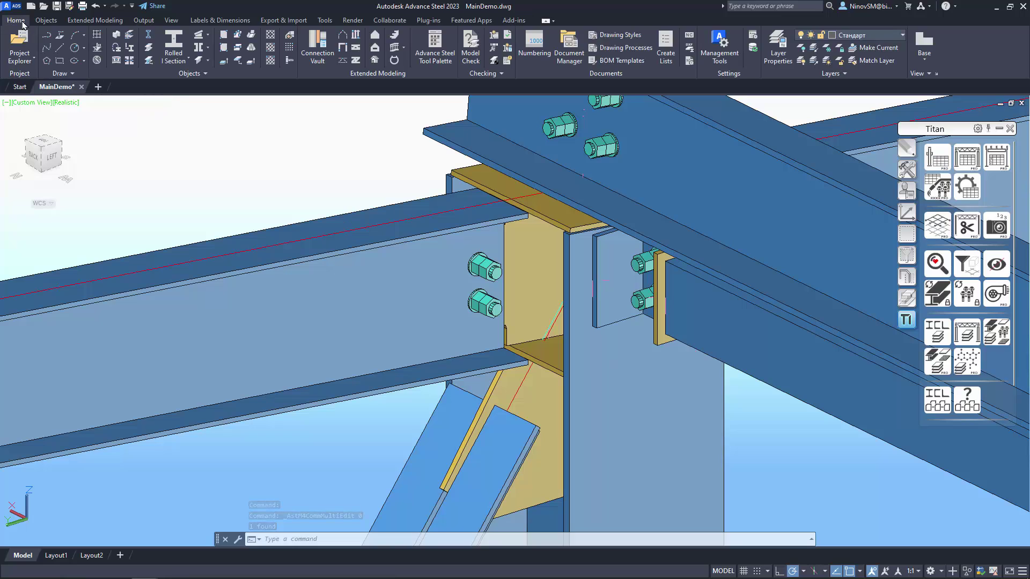
click(727, 56)
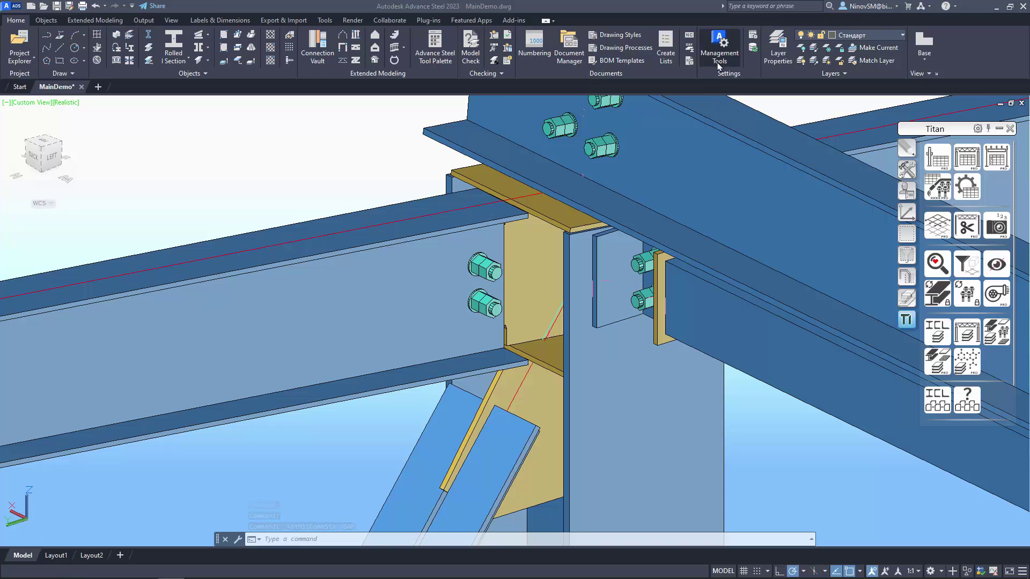
Bring Management Tools forward, open the Table editor, and expand the AstorBase tables
mouse_move(161, 574)
click(170, 568)
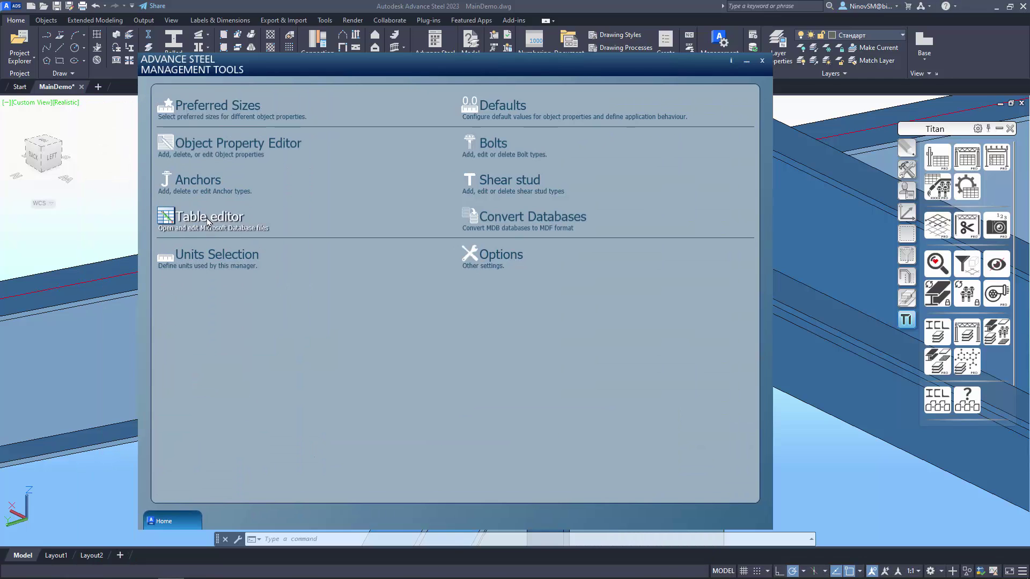
click(208, 219)
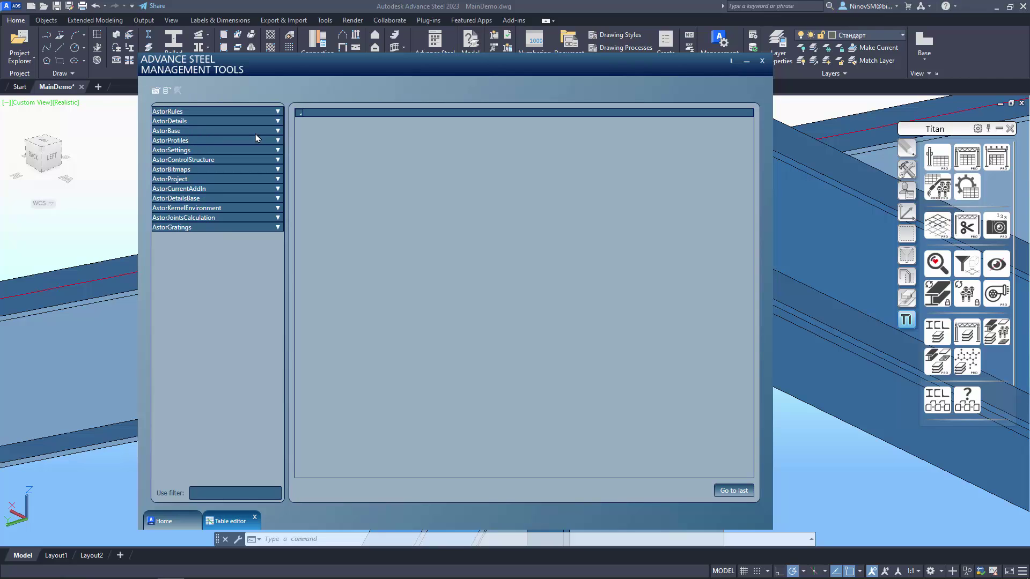
click(277, 132)
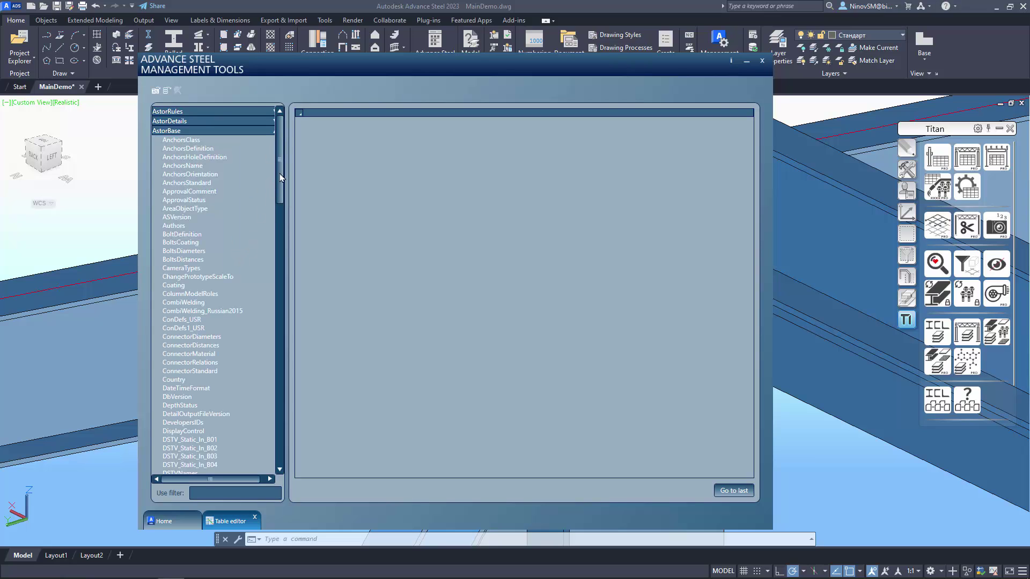
drag(283, 176, 282, 272)
Open ModelRole, sort it by RunName, and select the Diaphragm role's Frag key
click(187, 344)
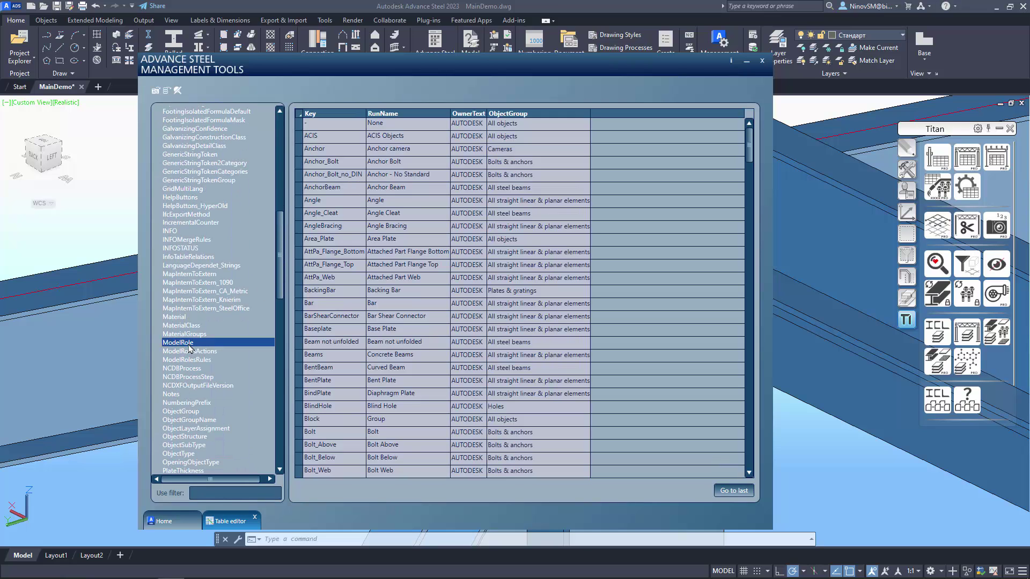
click(429, 114)
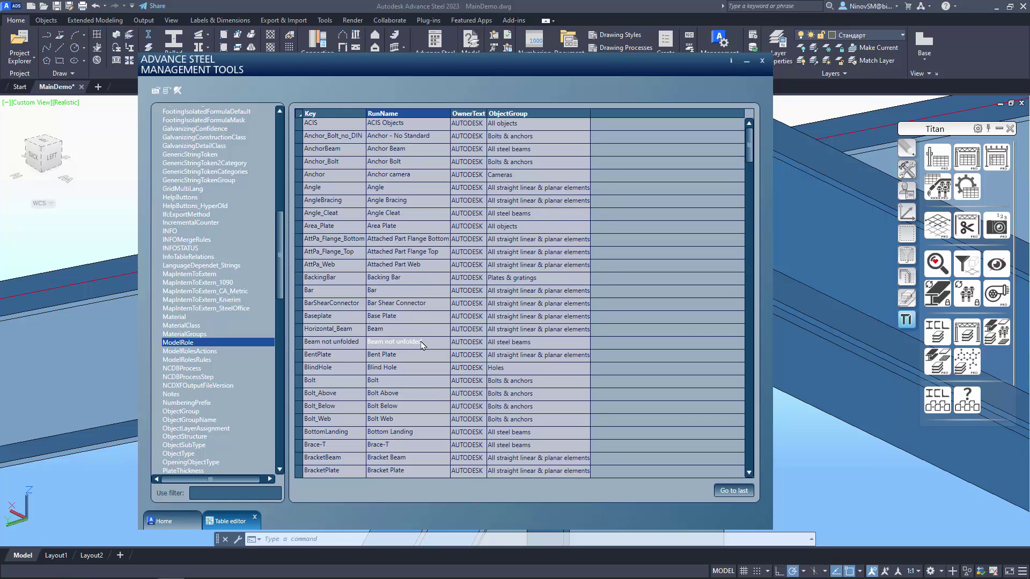
scroll(407, 361, down, 9)
scroll(407, 361, down, 4)
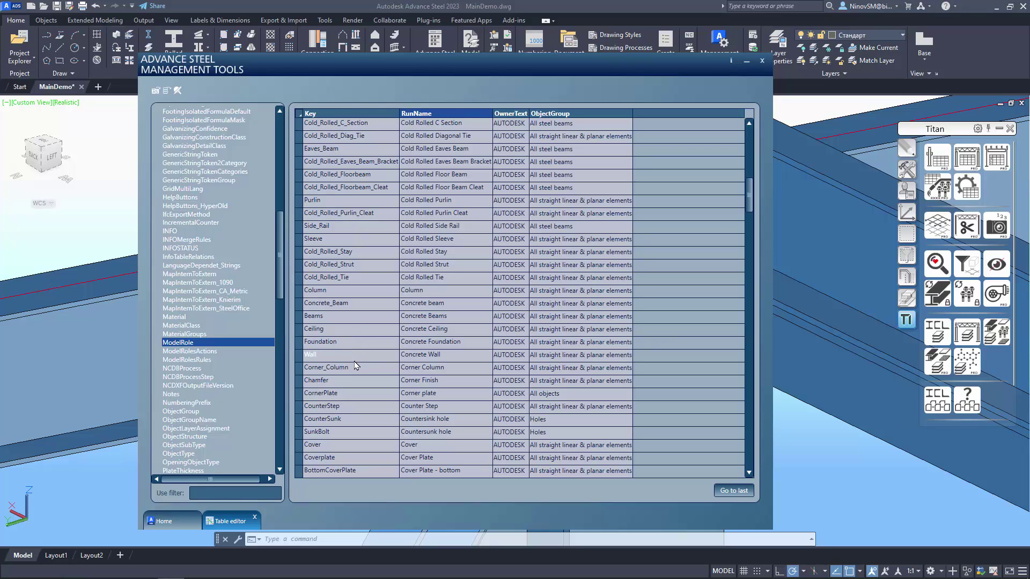
scroll(347, 424, down, 2)
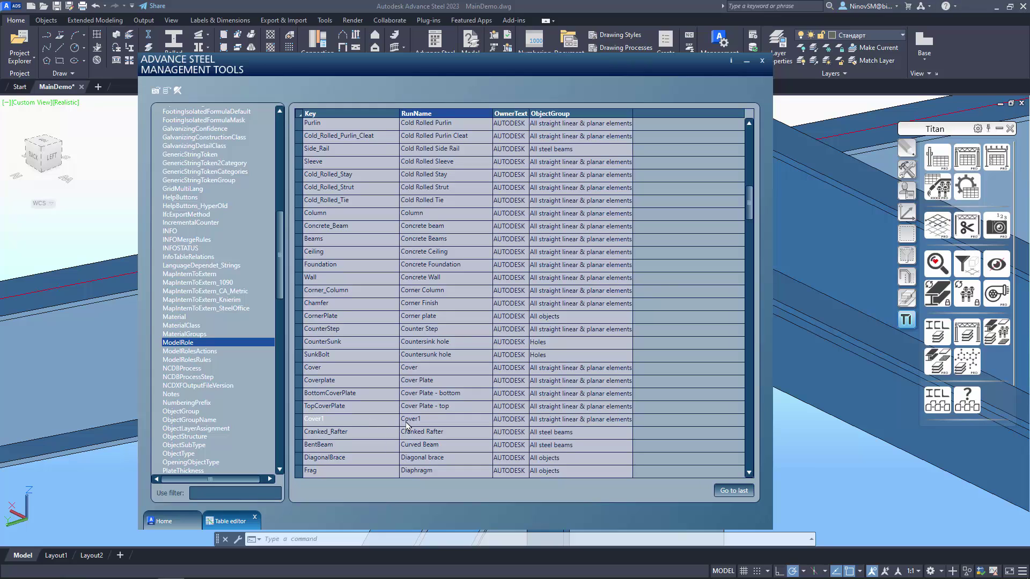
scroll(412, 425, down, 1)
scroll(412, 424, down, 1)
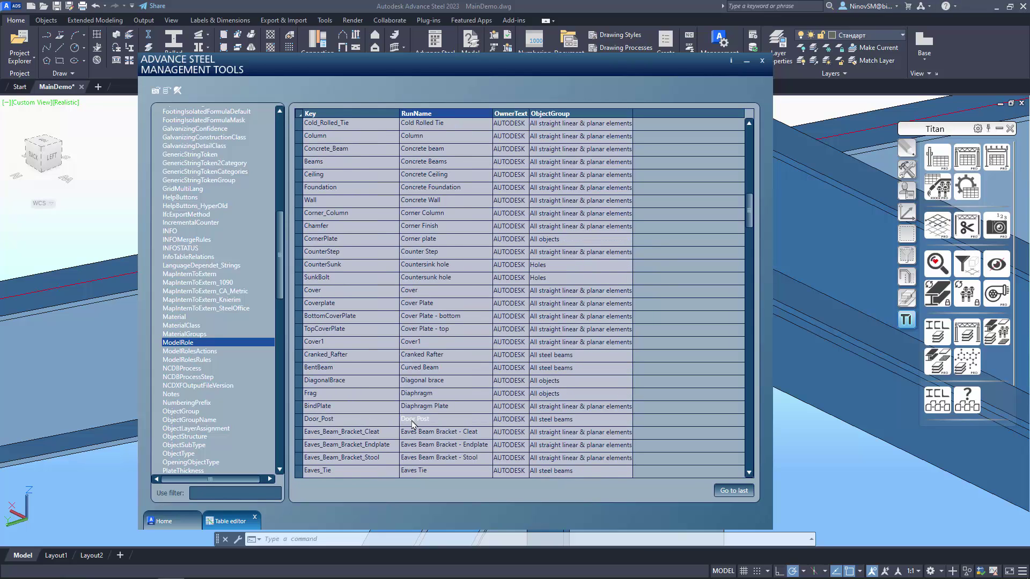
double_click(325, 398)
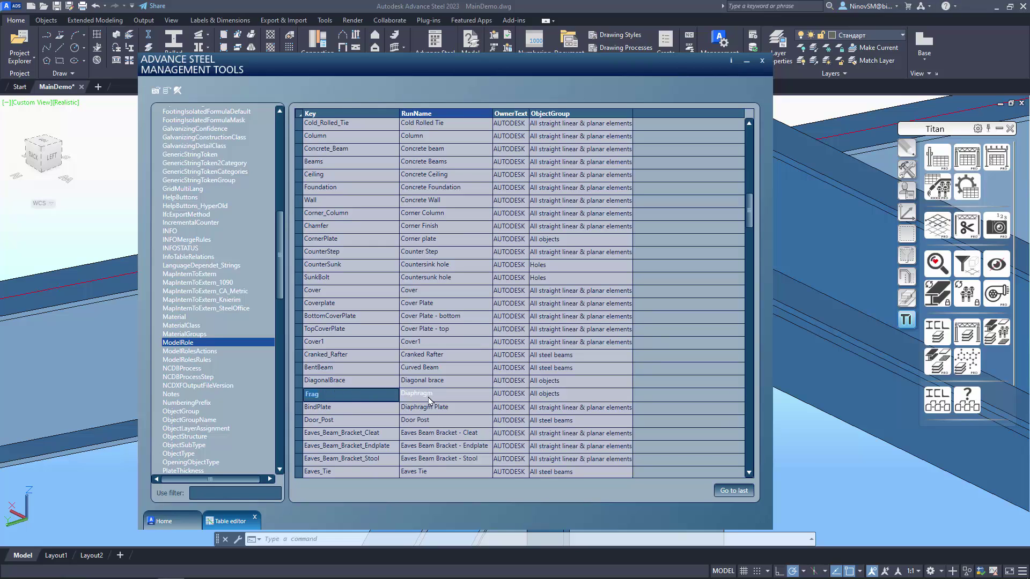
click(327, 396)
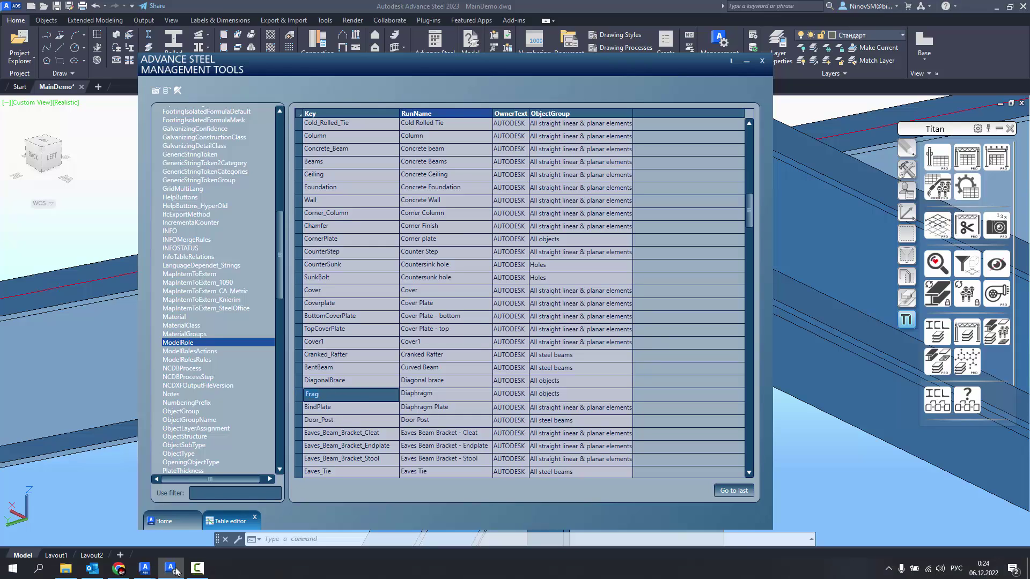
Replace the Code Block's Rail value with Frag and choose Change on SelectAdvanceSteelObjects
mouse_move(171, 569)
click(211, 528)
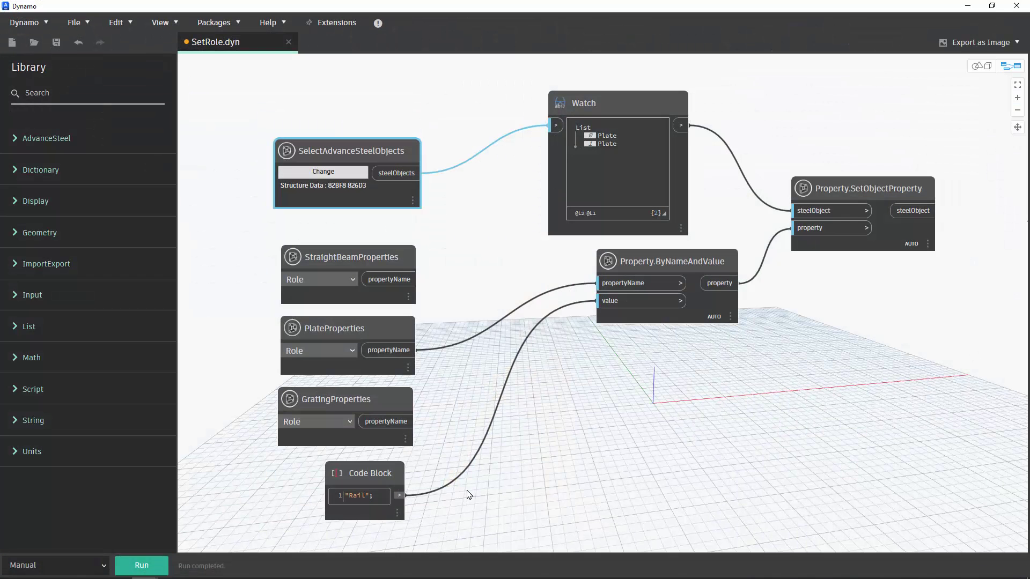
drag(367, 496, 348, 496)
text(Frag";)
click(322, 172)
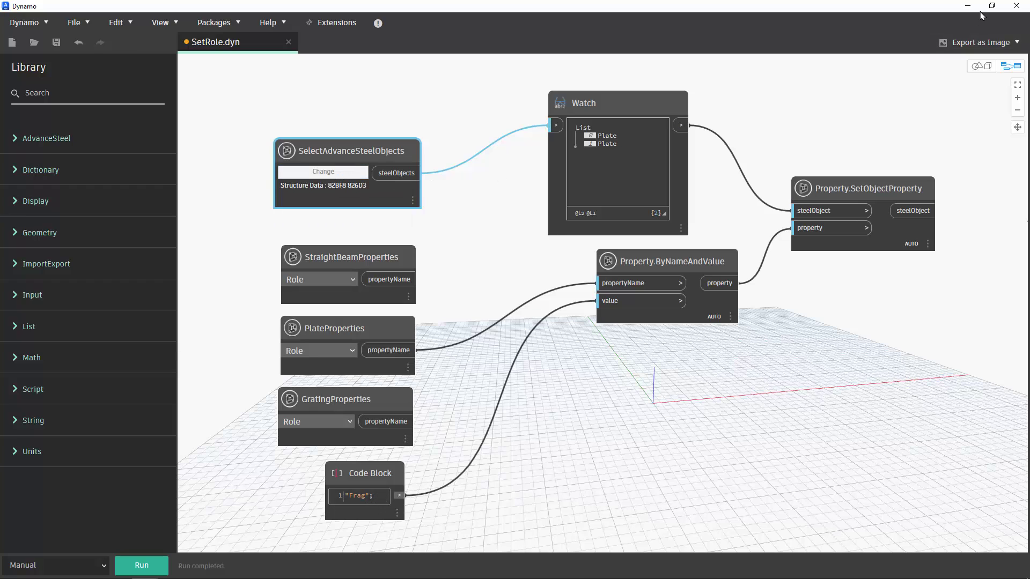
Pick the angle cleat, wire StraightBeamProperties' name into Property.ByNameAndValue, and run the script
click(967, 6)
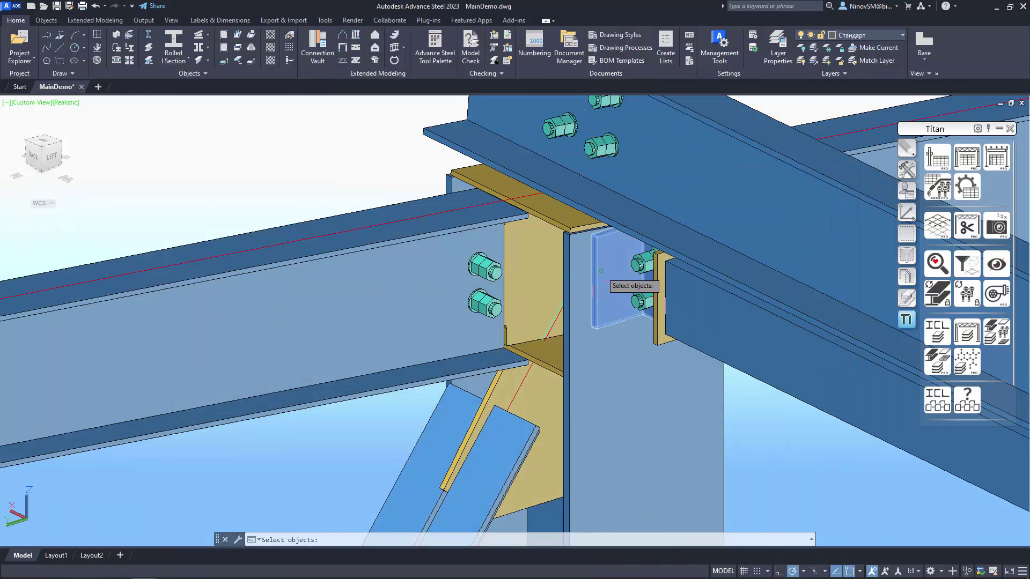
click(596, 265)
key(Return)
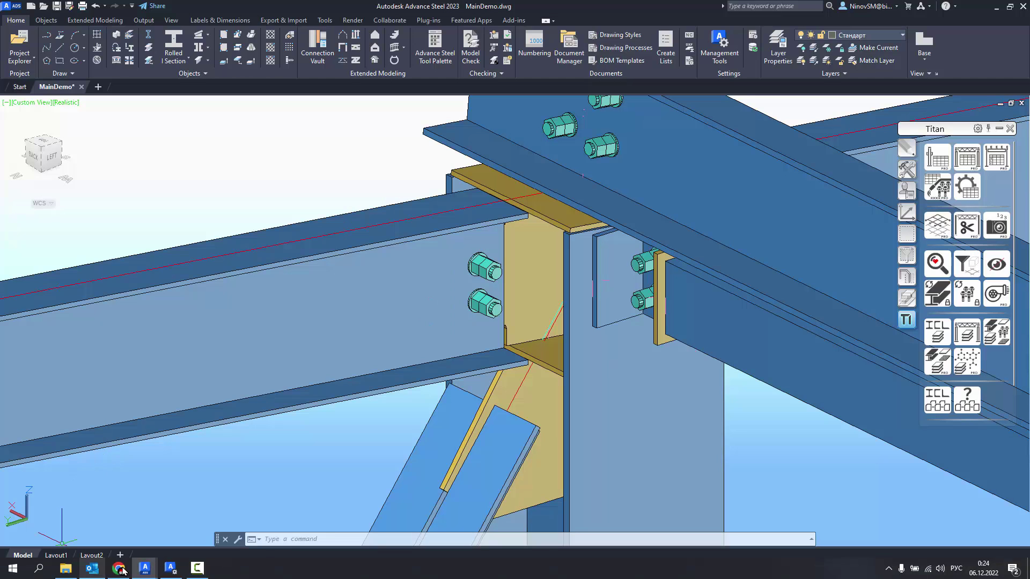
mouse_move(196, 569)
click(188, 539)
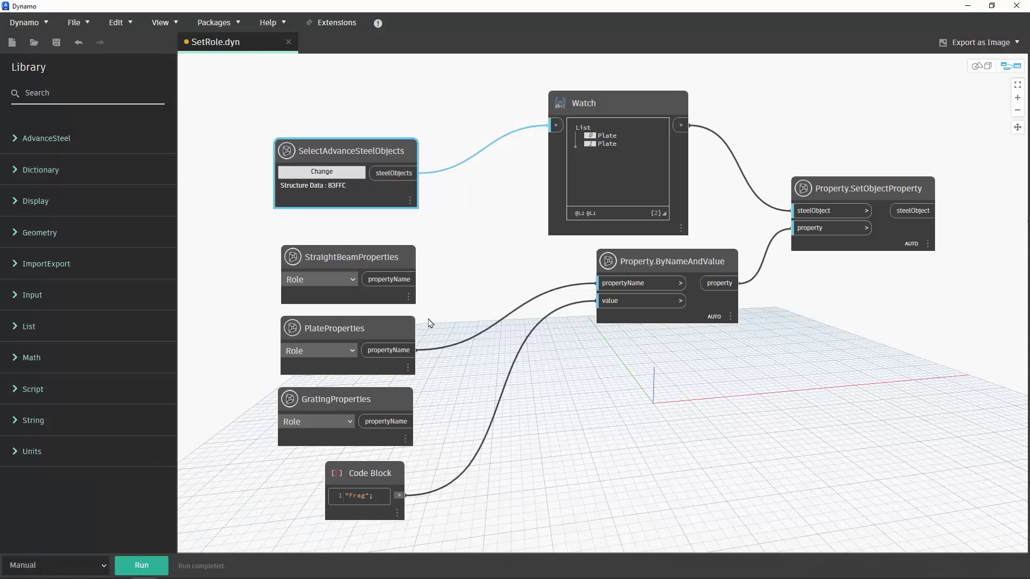
mouse_move(389, 279)
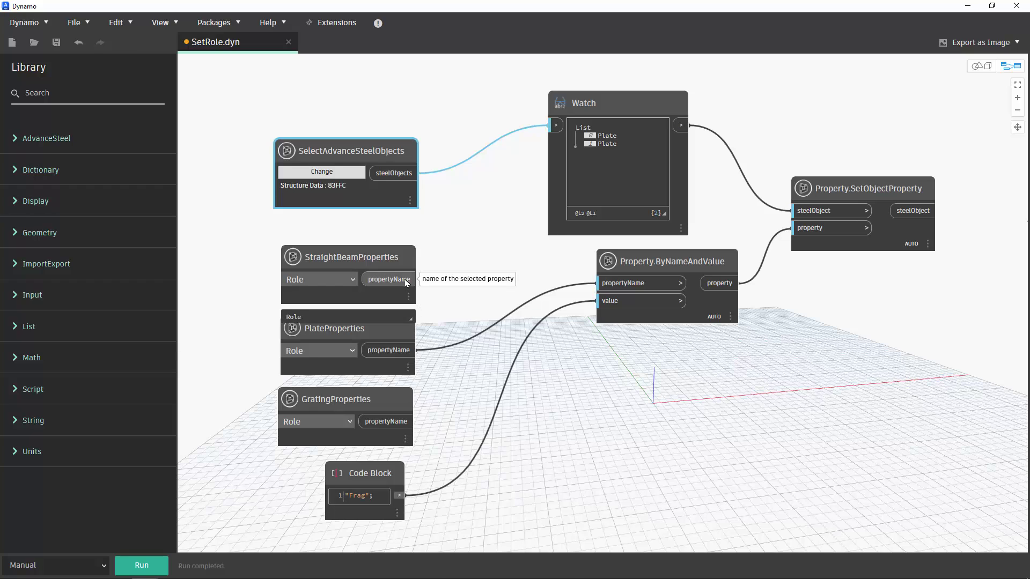
drag(406, 282, 600, 283)
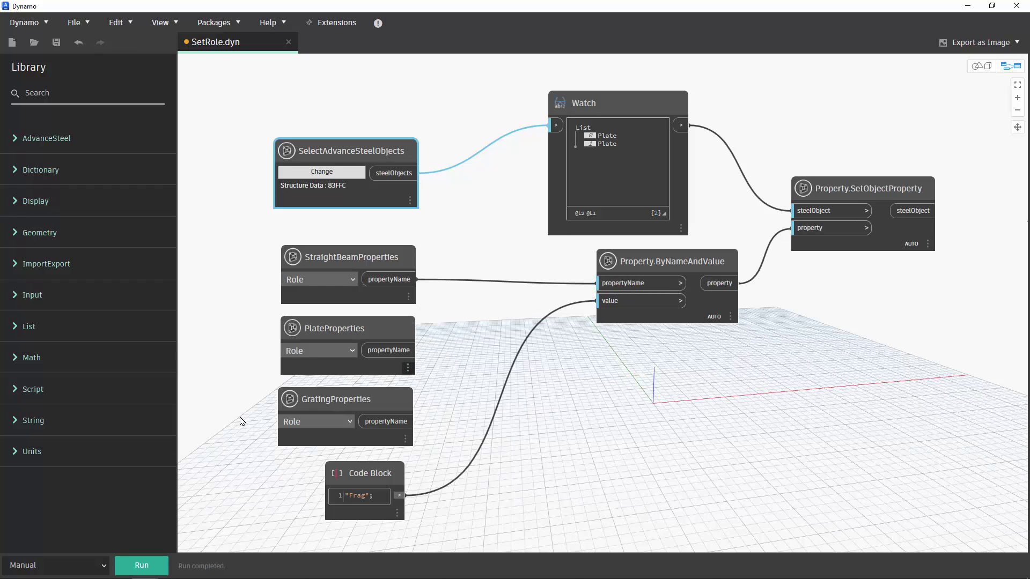
click(147, 568)
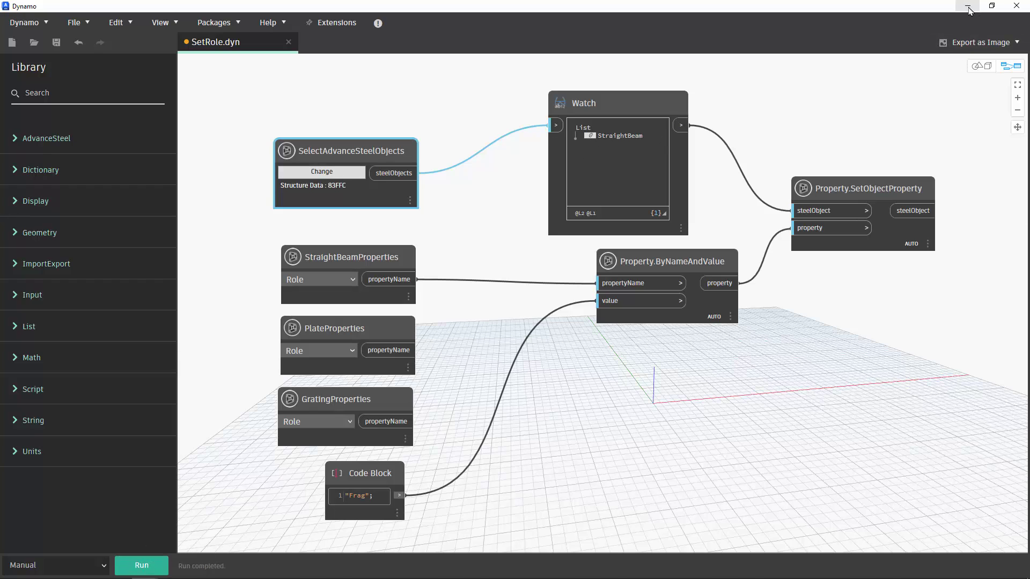
Hide Dynamo, view the angle cleat's Model Role on its Naming page, then pan across the joint
click(970, 7)
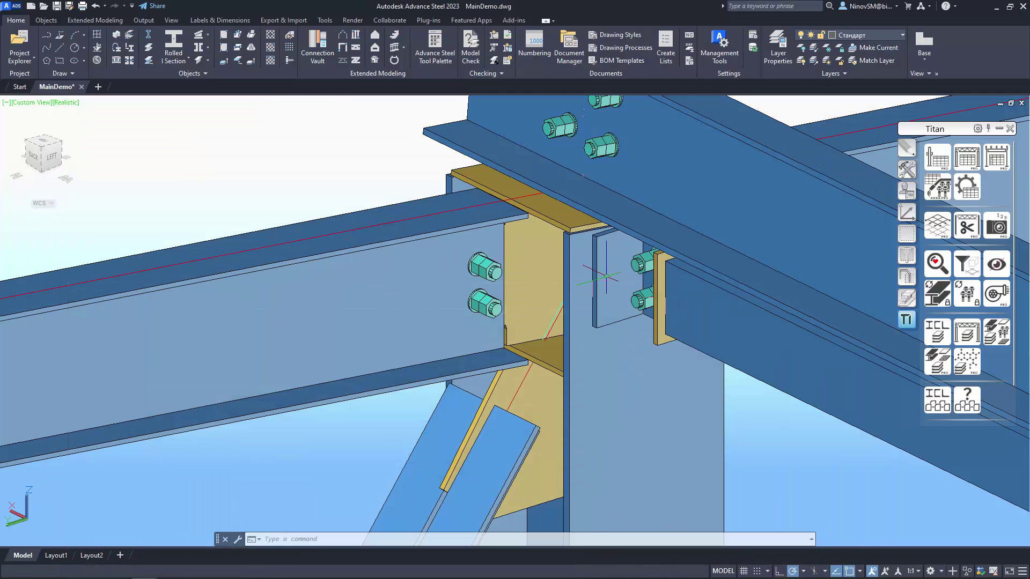
double_click(599, 281)
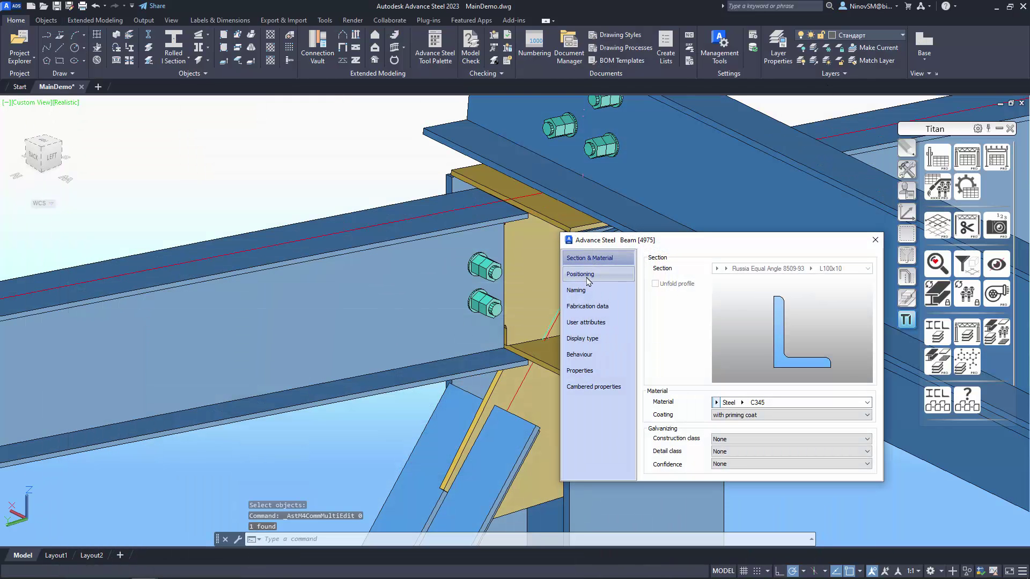
click(588, 292)
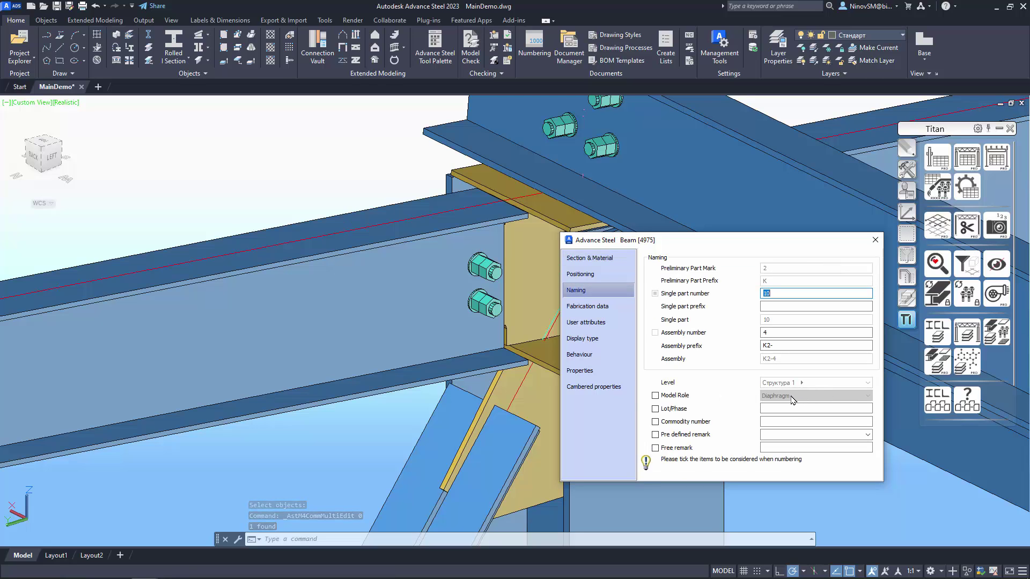
click(875, 240)
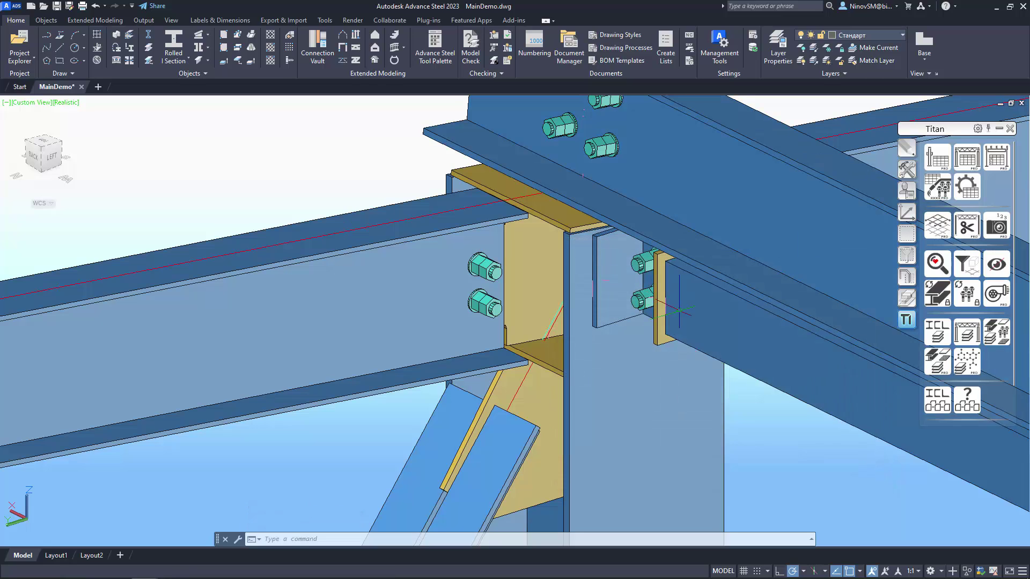
mouse_move(669, 289)
middle_down()
mouse_move(561, 309)
mouse_move(524, 246)
middle_up()
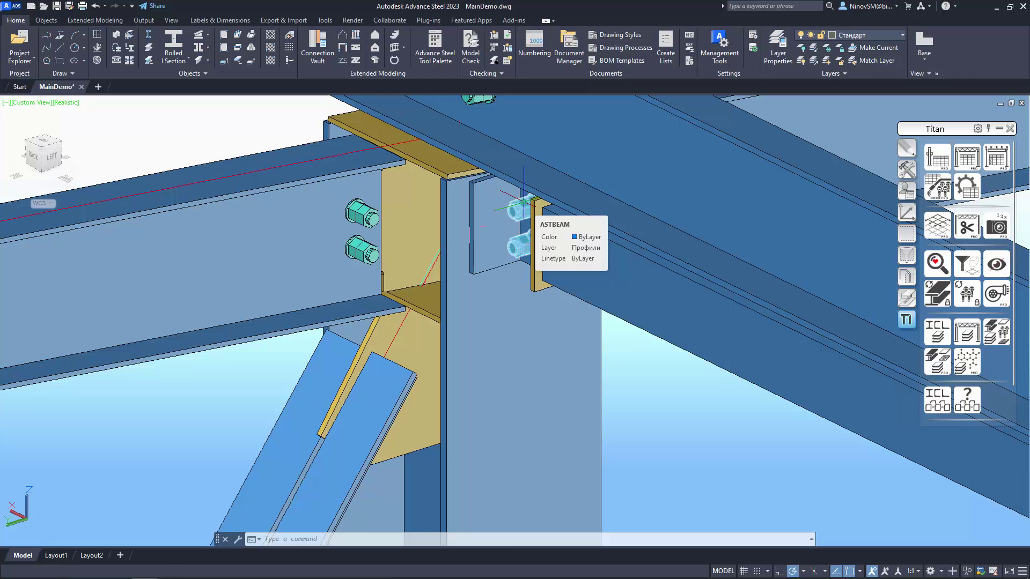
Change the StraightBeamProperties property name from Role to Material, then minimize Dynamo
click(524, 206)
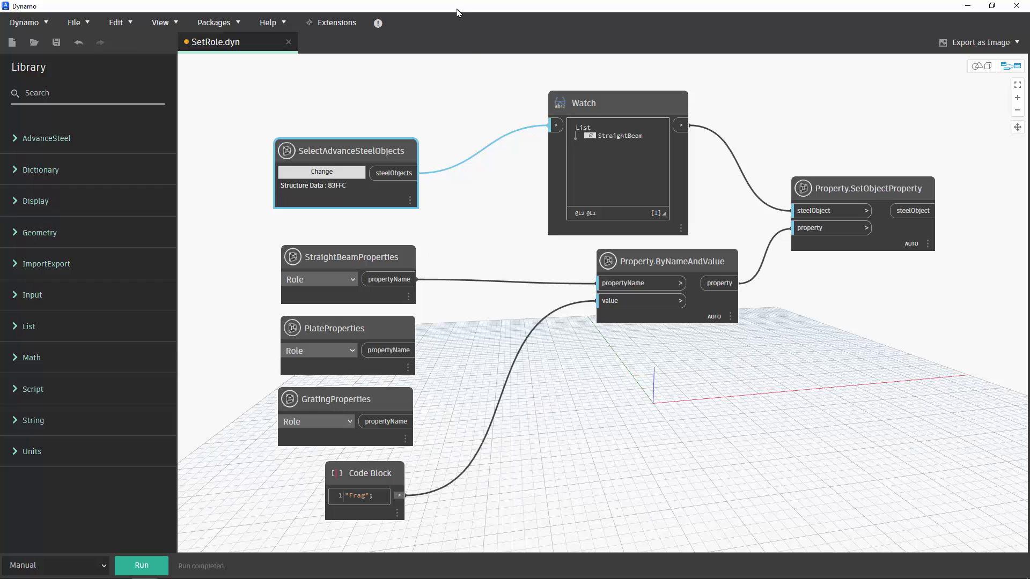
click(354, 279)
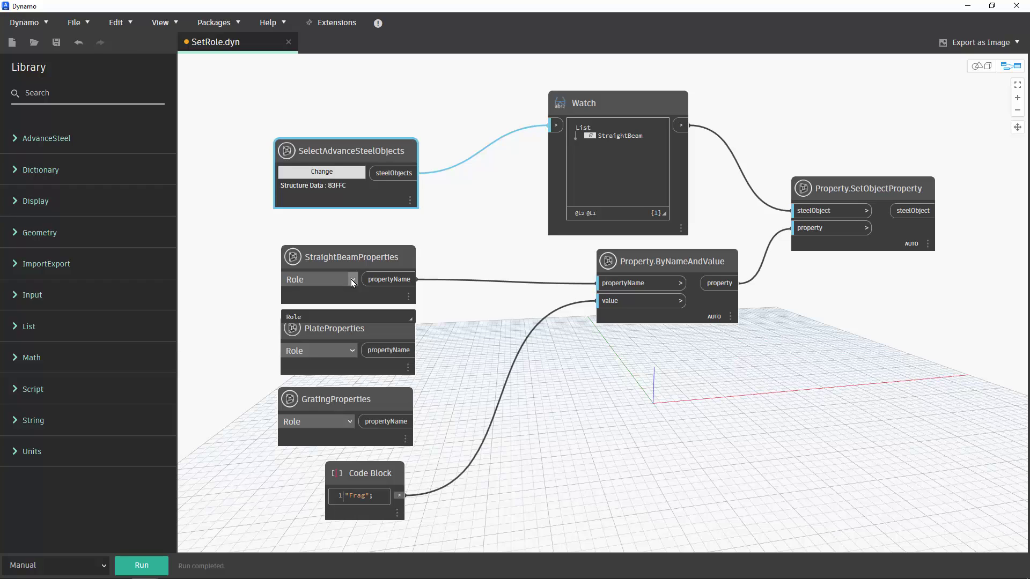
click(352, 280)
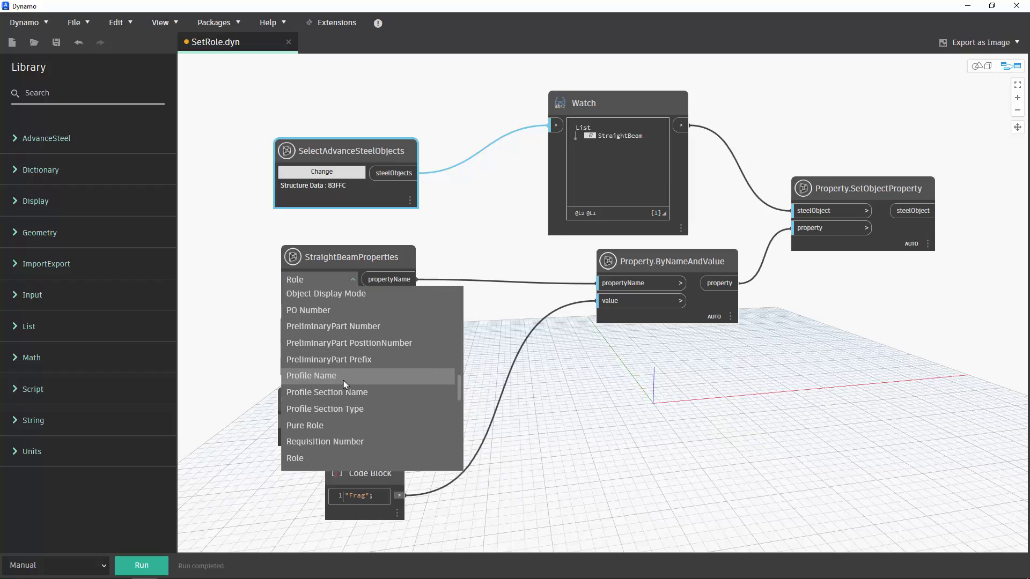
scroll(343, 381, up, 2)
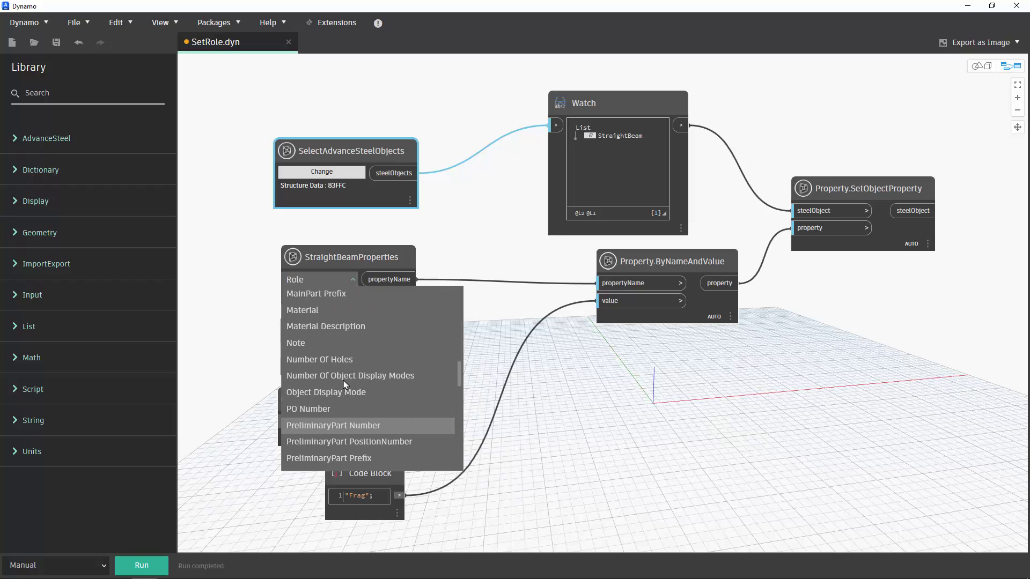
click(317, 310)
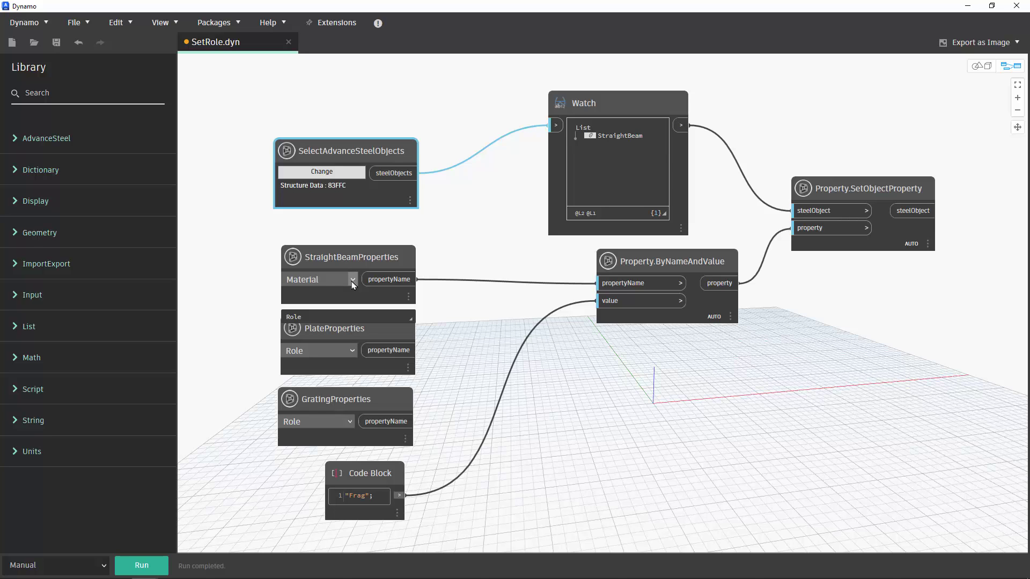
click(967, 7)
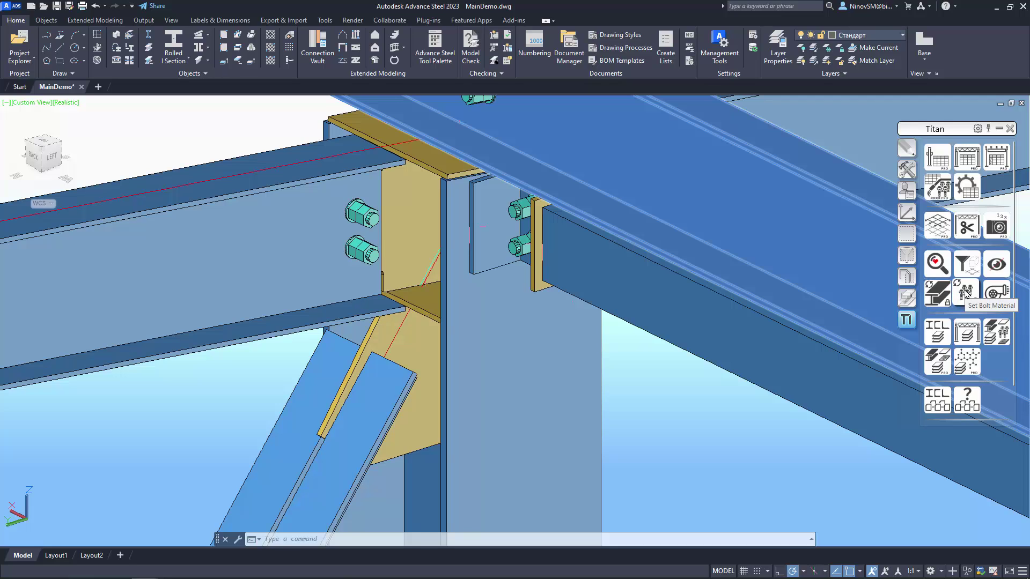
click(966, 292)
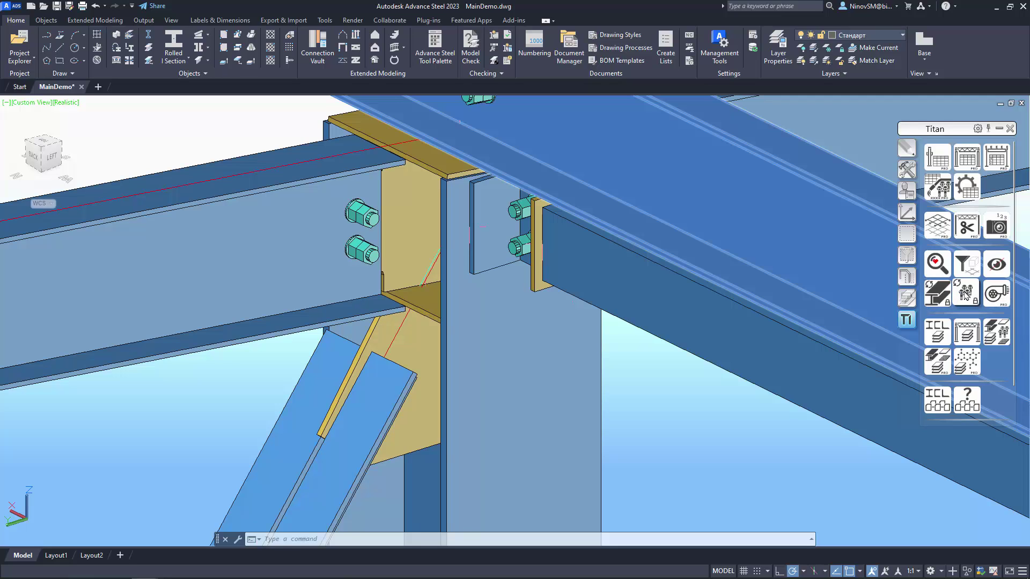
click(946, 300)
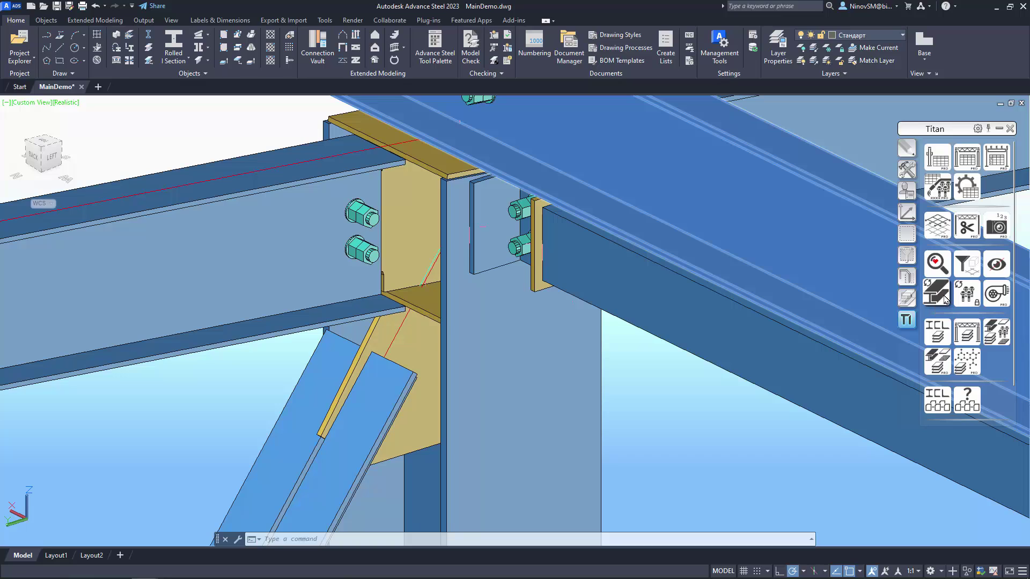